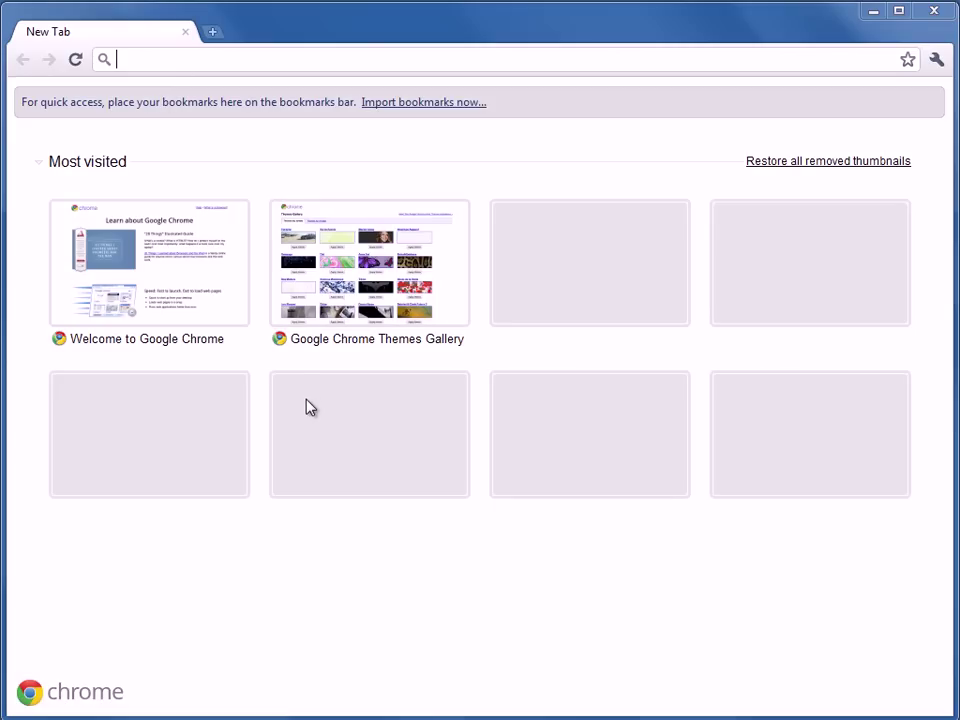
Step: Search for "test" from the address bar of the new tab
{"action": "type", "text": "test"}
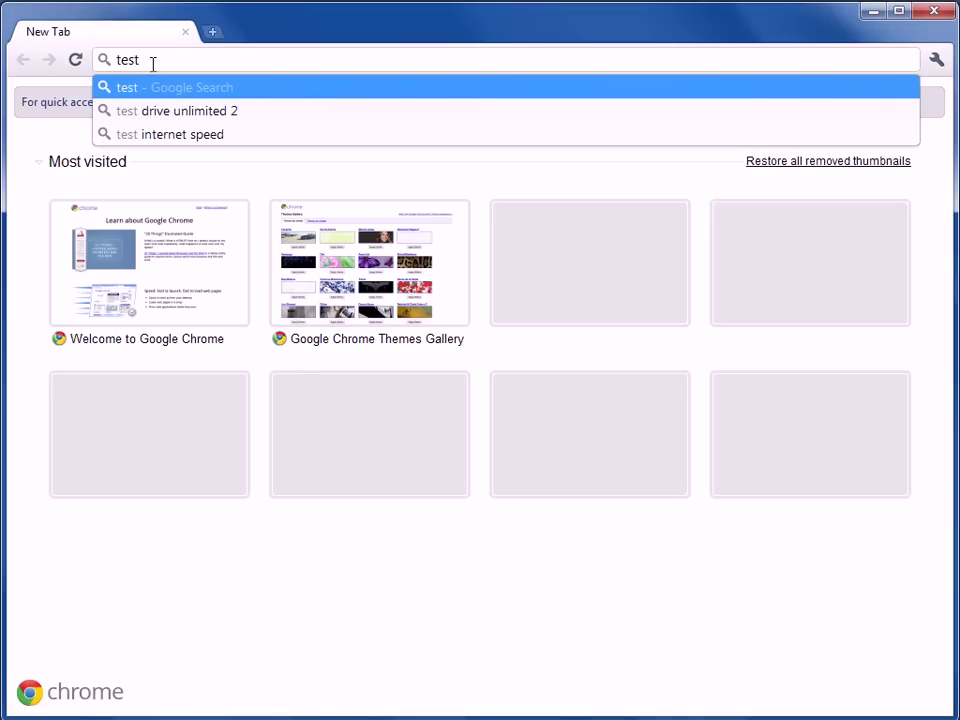
{"action": "key", "text": "Return"}
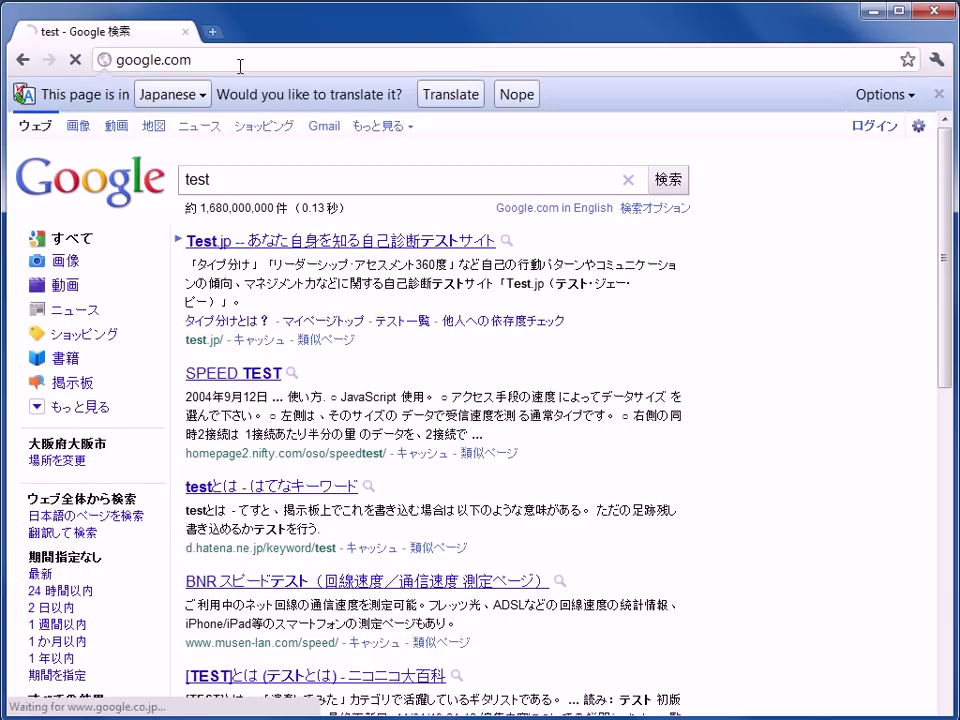
Step: Go to google.com, switch to its English version and search for "test" on that page
{"action": "key", "text": "Return"}
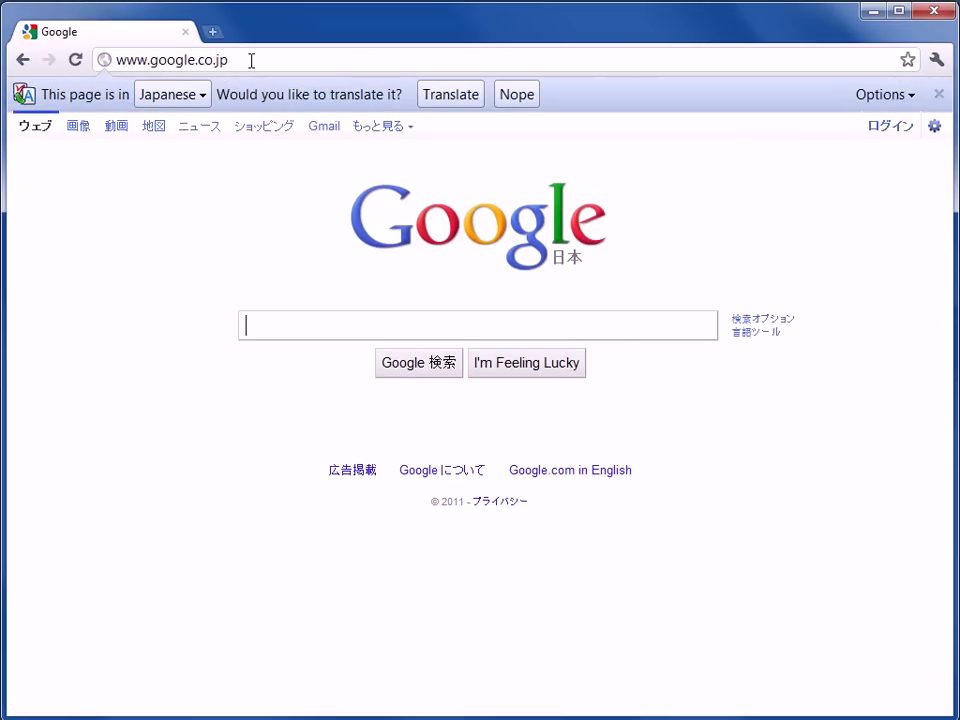
{"action": "left_click", "coordinate": [544, 478]}
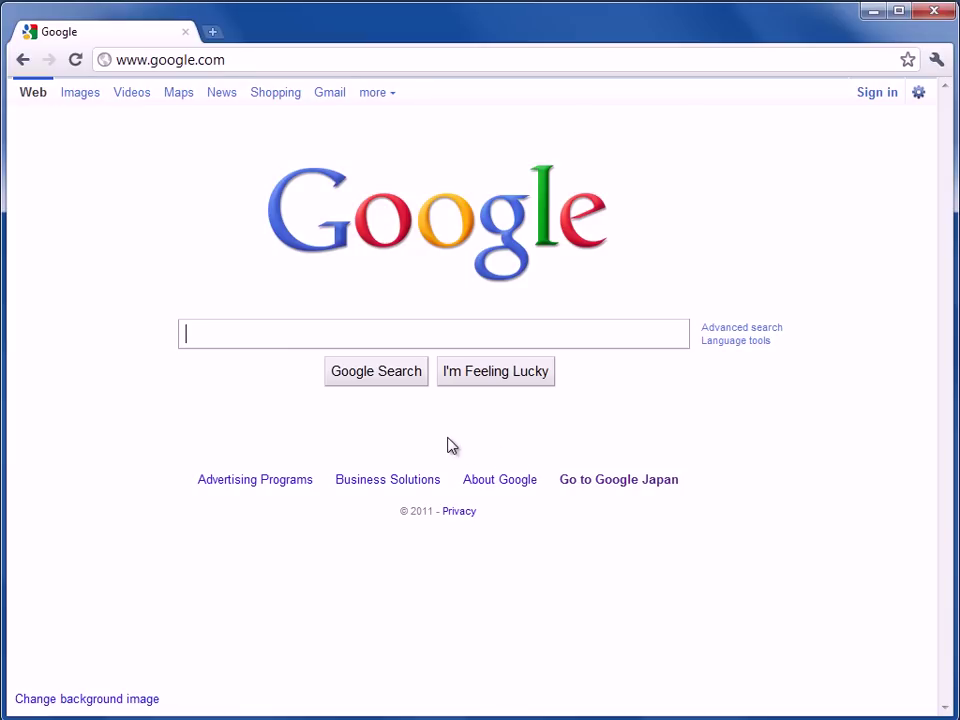
{"action": "type", "text": "test"}
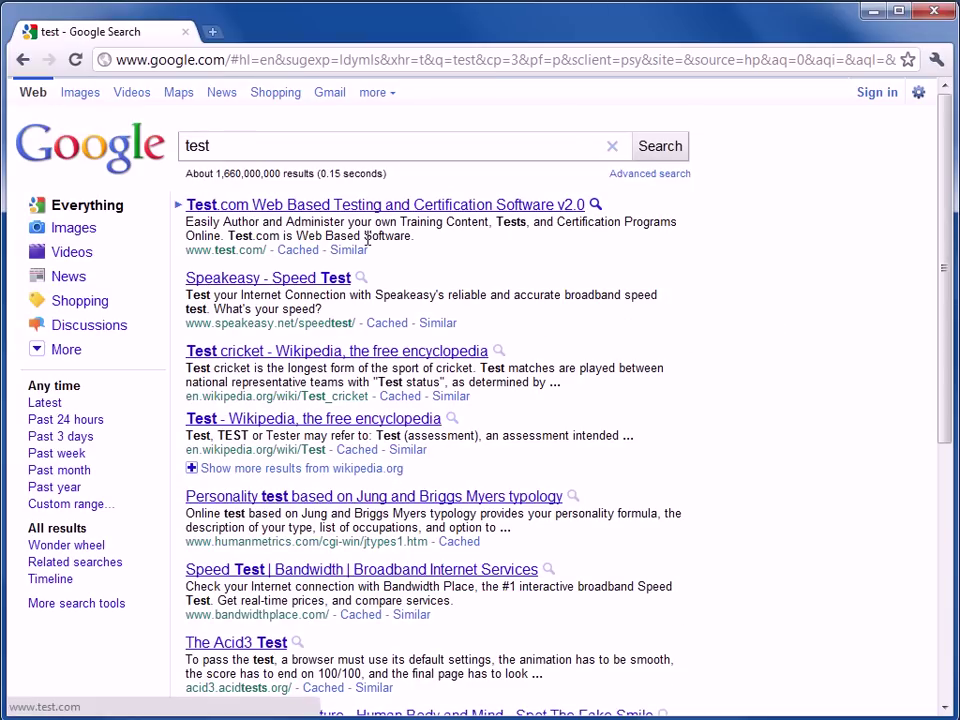
Step: Run the "test" search from the address bar instead of the Google page
{"action": "left_click", "coordinate": [371, 62]}
{"action": "type", "text": "test"}
{"action": "key", "text": "Return"}
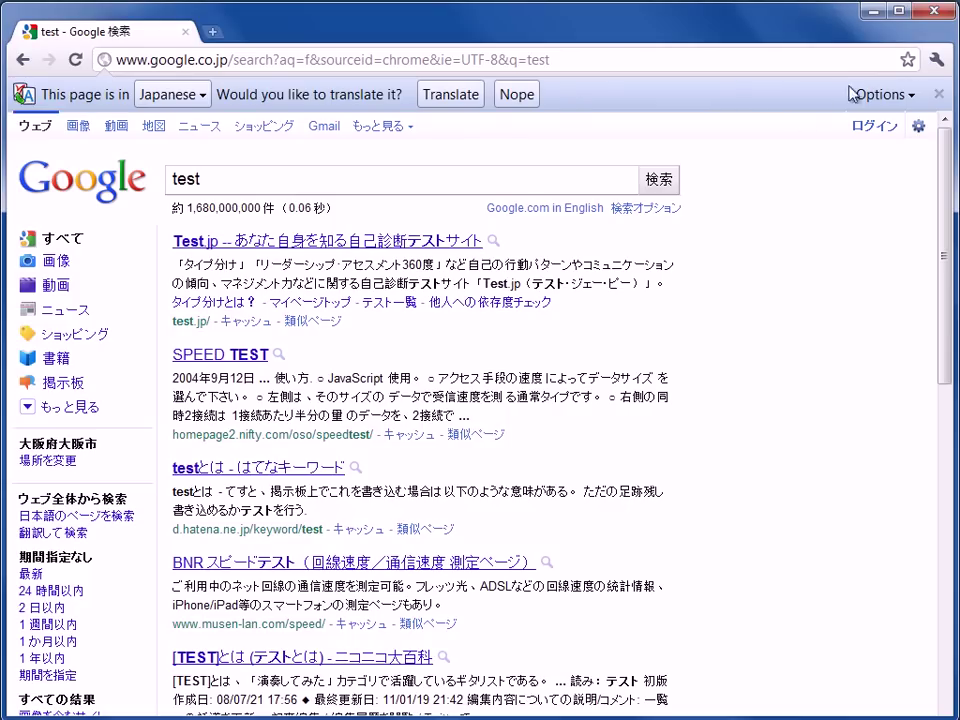
Step: Open the browser options and enable Show Home button for the toolbar
{"action": "left_click", "coordinate": [935, 60]}
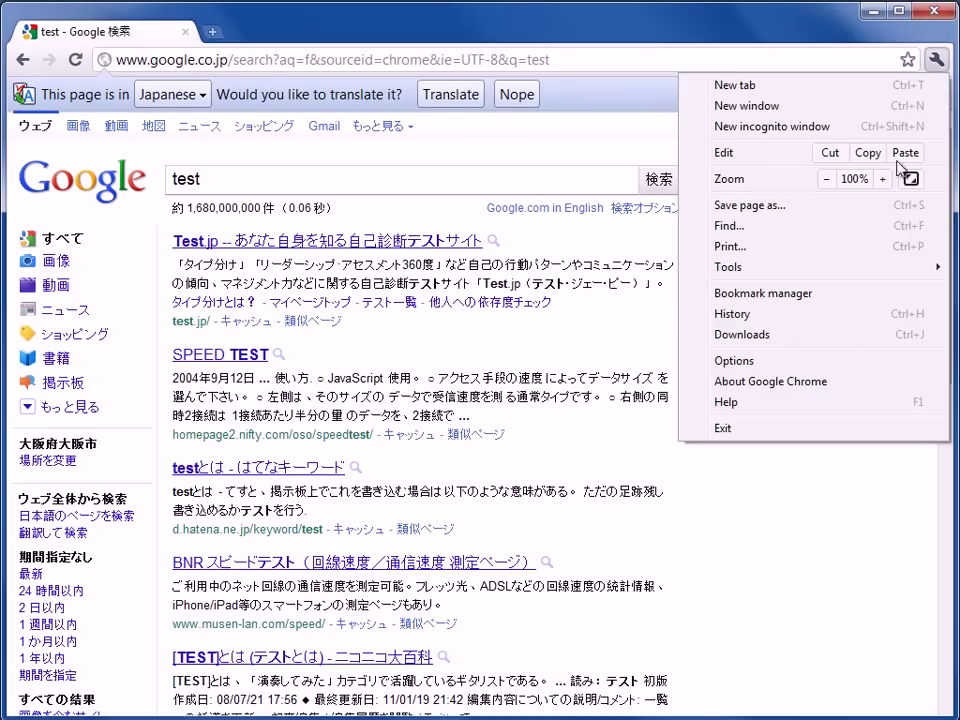
{"action": "left_click", "coordinate": [844, 366]}
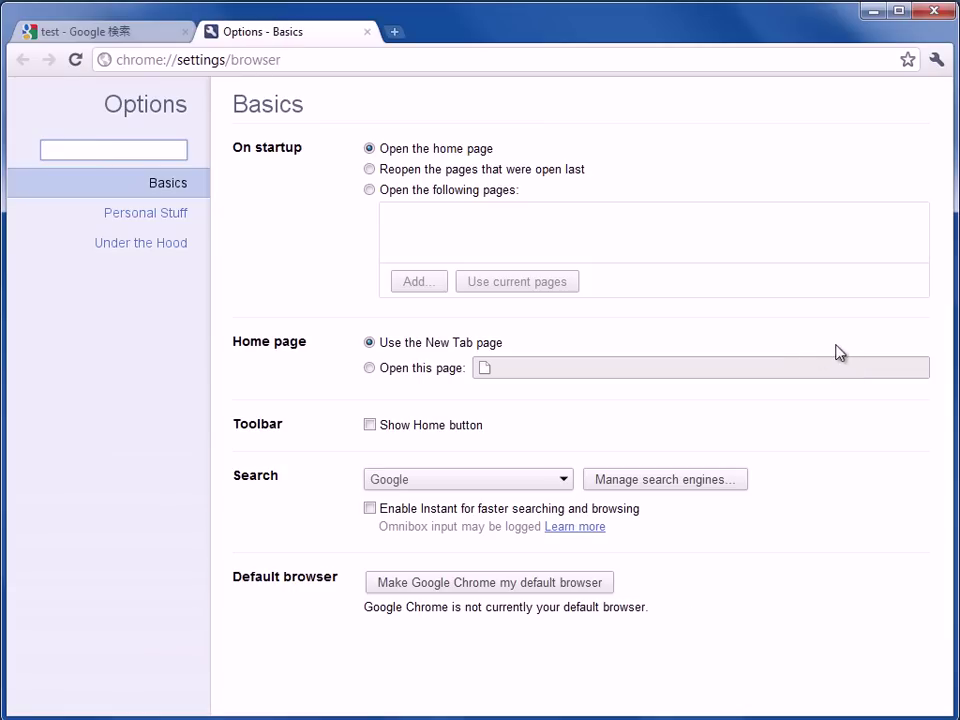
{"action": "left_click", "coordinate": [370, 427]}
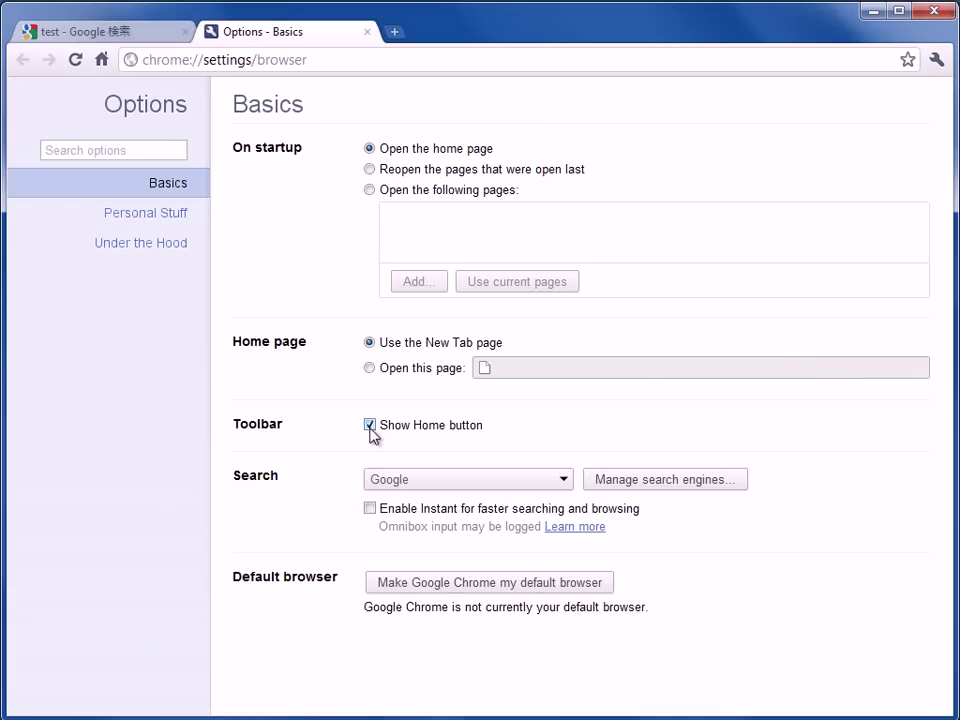
{"action": "left_click", "coordinate": [371, 368]}
{"action": "left_click", "coordinate": [525, 371]}
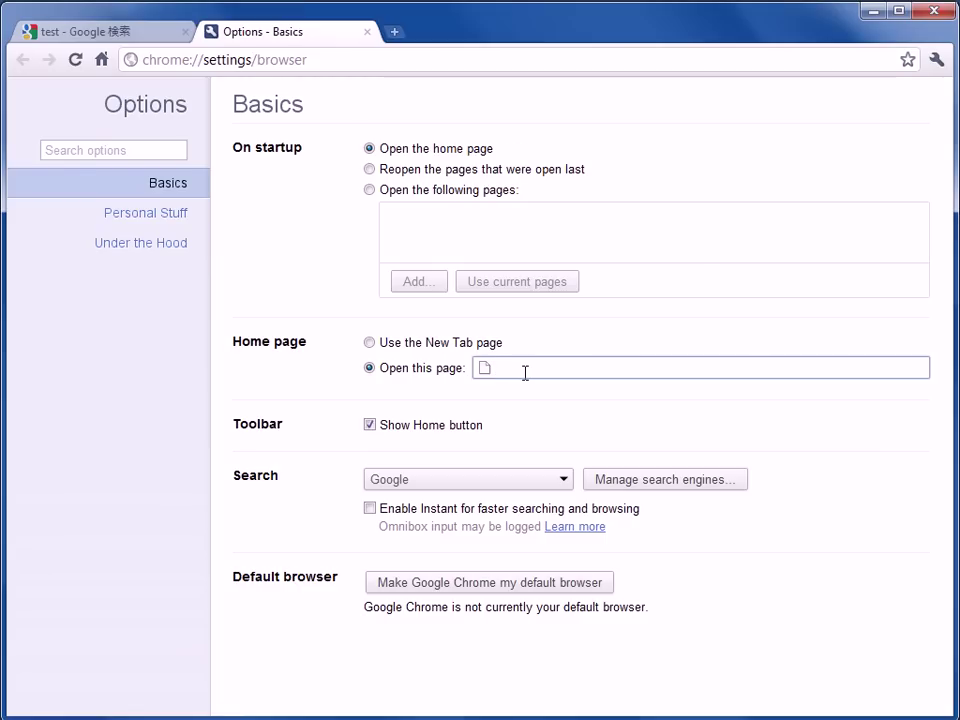
{"action": "type", "text": "http://www.google.com"}
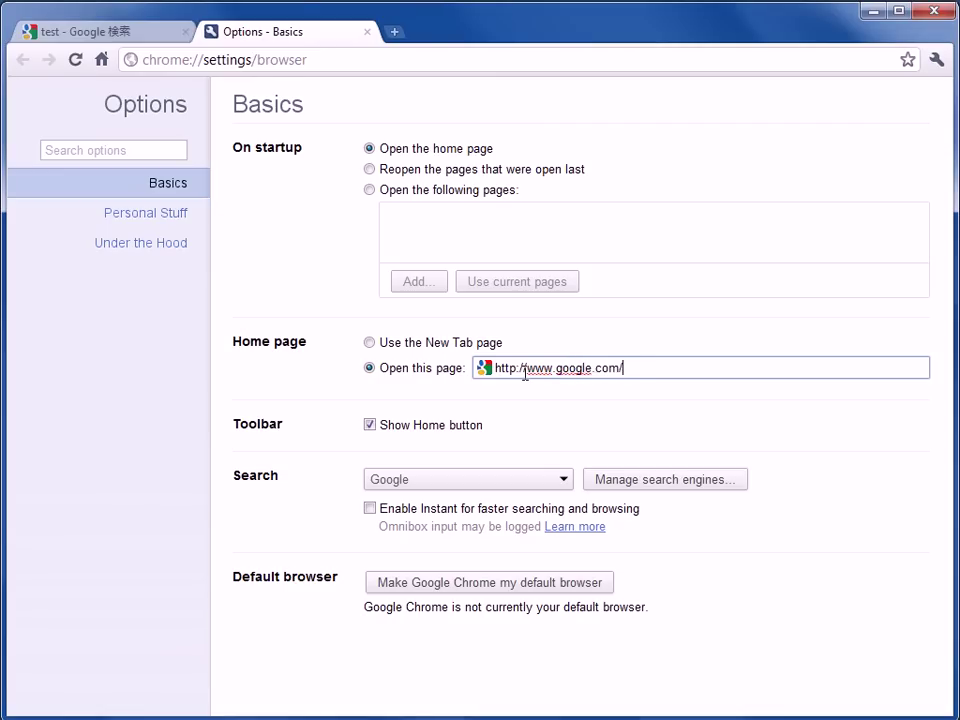
{"action": "type", "text": "/webhp"}
{"action": "left_click_drag", "start_coordinate": [688, 369], "coordinate": [487, 369]}
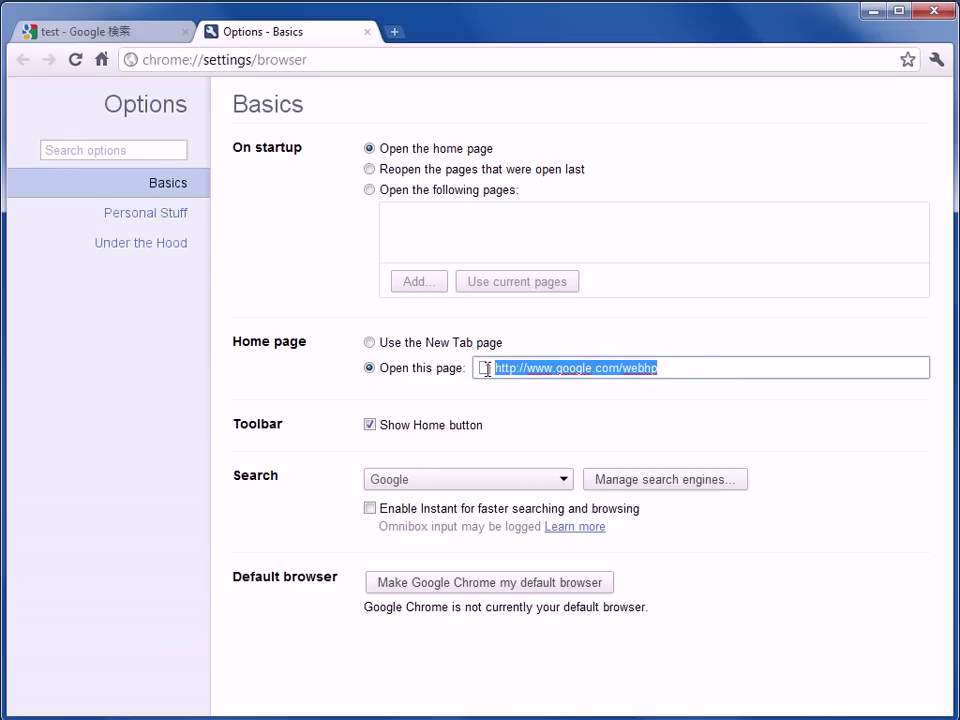
Step: Test the home page in the Google tab by going to Google Japan and returning home
{"action": "left_click", "coordinate": [104, 36]}
{"action": "left_click", "coordinate": [101, 59]}
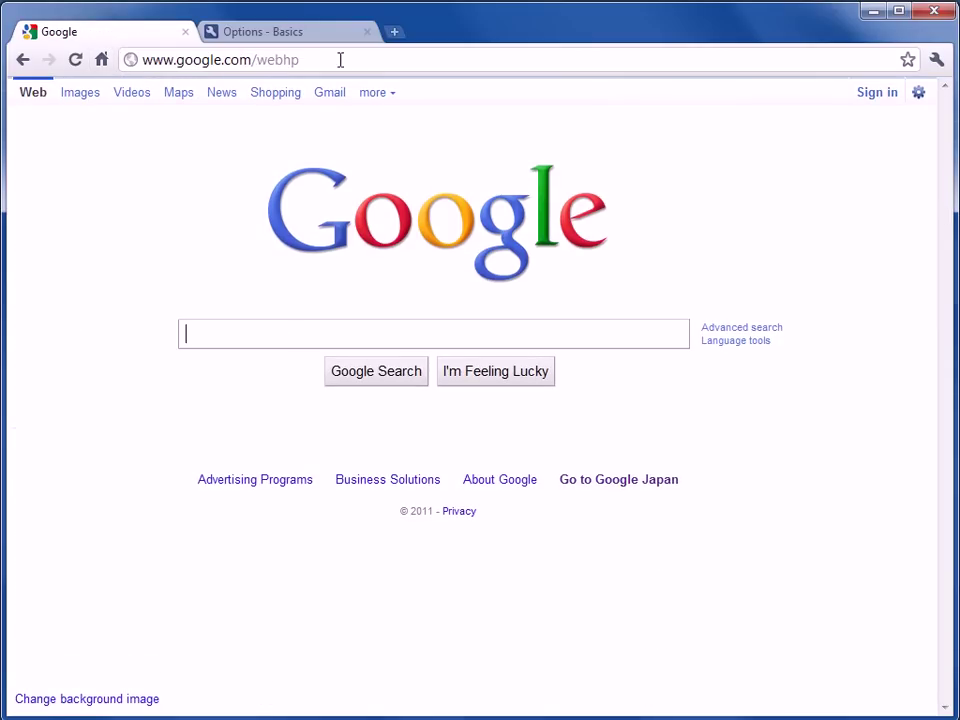
{"action": "left_click", "coordinate": [105, 61]}
{"action": "left_click", "coordinate": [646, 481]}
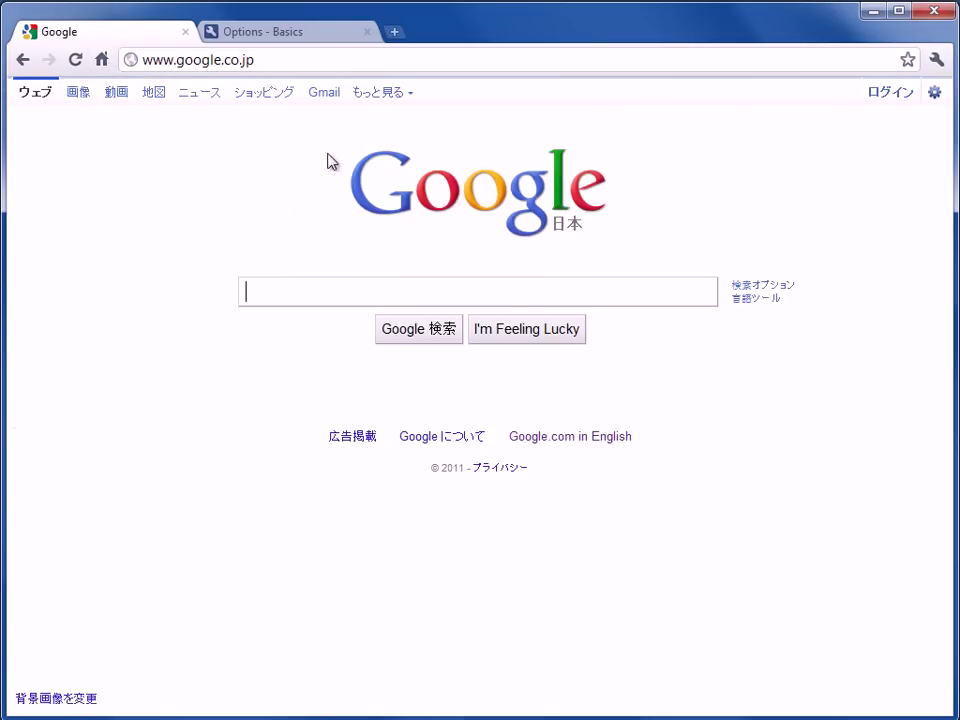
{"action": "left_click", "coordinate": [101, 59]}
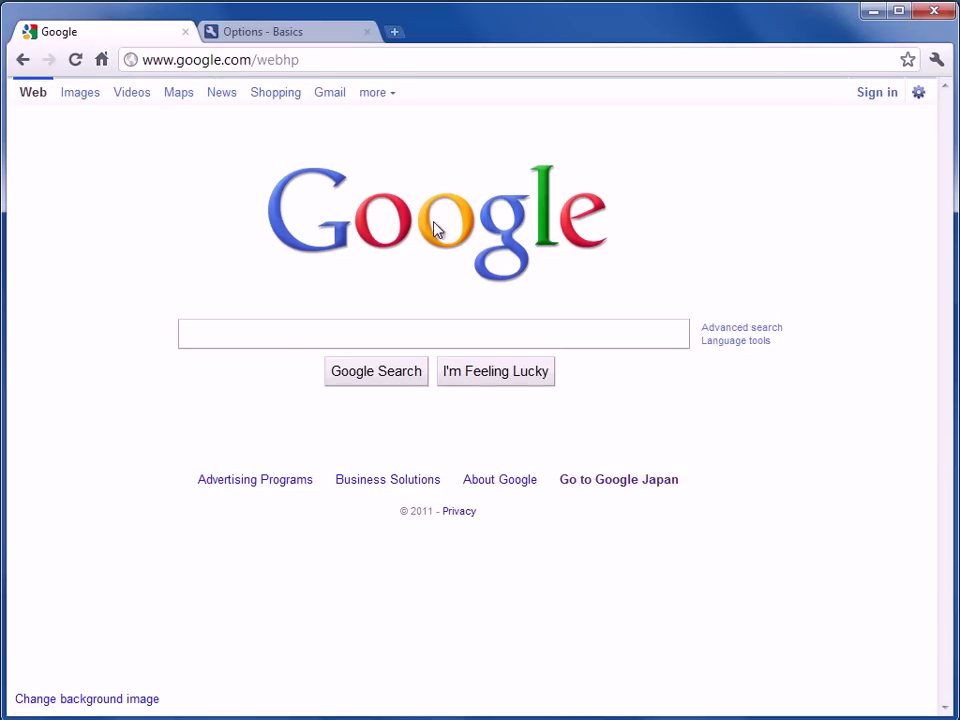
Step: Go to Google Japan, search for "test" from the address bar, and return to the home page
{"action": "left_click", "coordinate": [596, 481]}
{"action": "left_click", "coordinate": [332, 58]}
{"action": "type", "text": "test"}
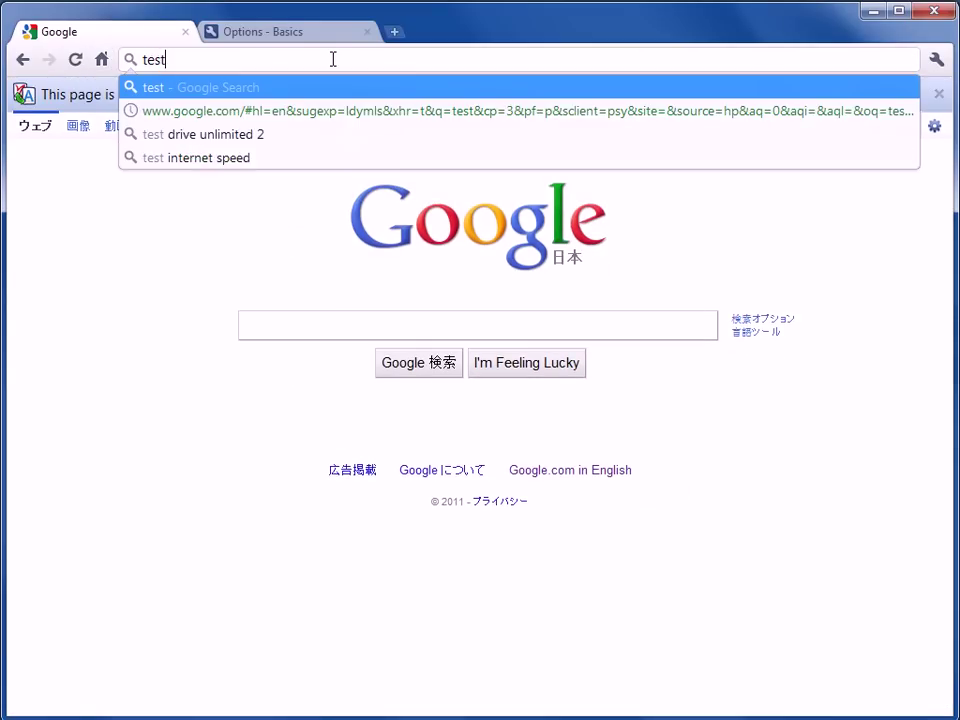
{"action": "key", "text": "Return"}
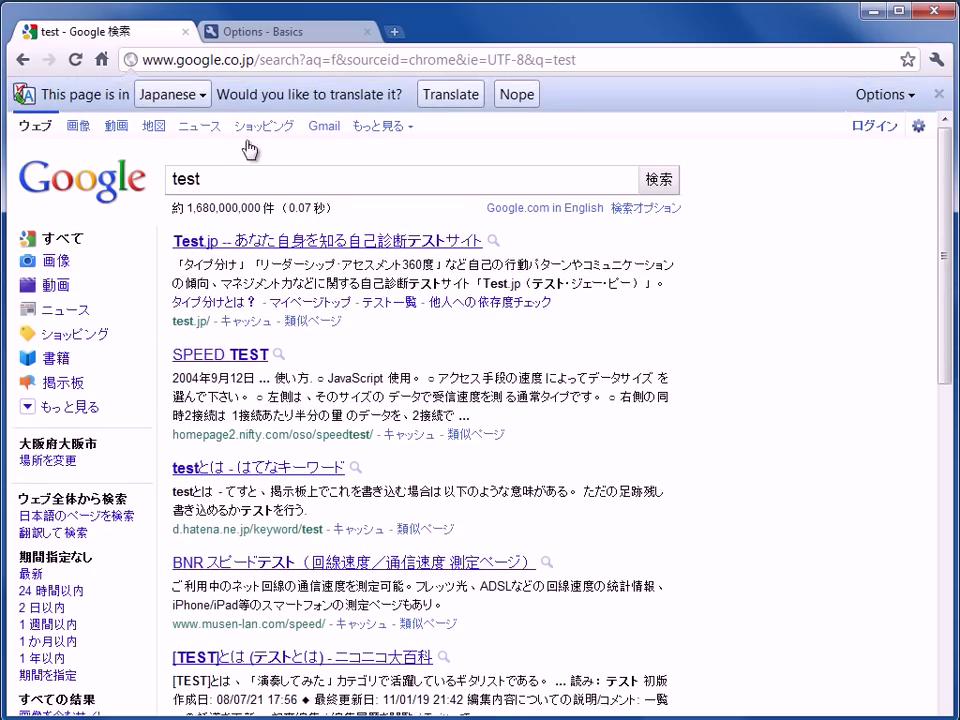
{"action": "left_click", "coordinate": [102, 62]}
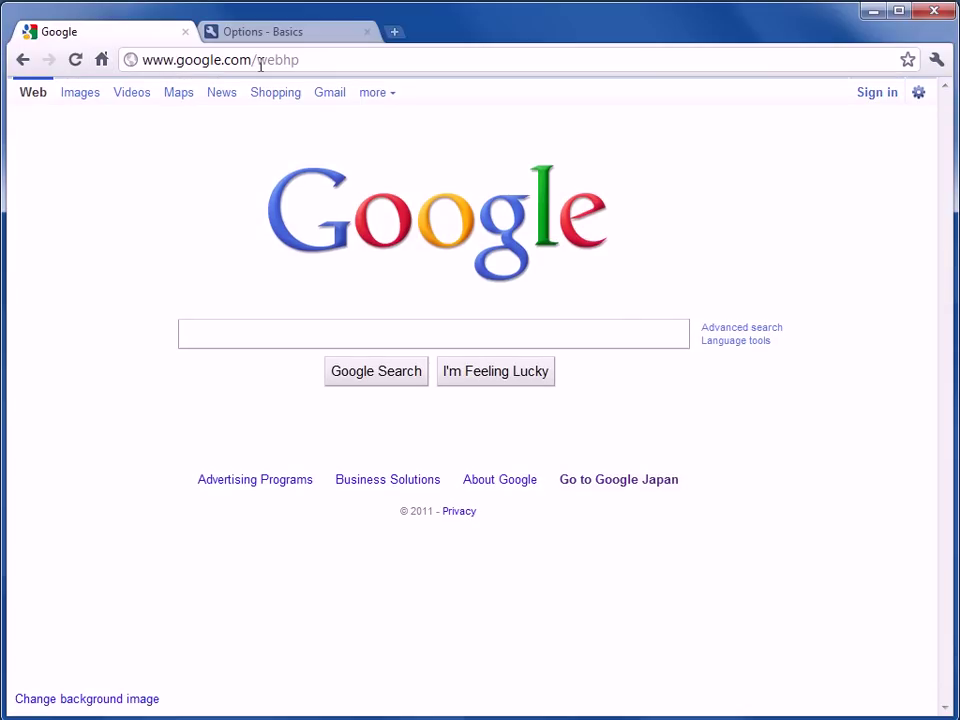
{"action": "left_click_drag", "start_coordinate": [323, 65], "coordinate": [267, 67]}
{"action": "left_click_drag", "start_coordinate": [305, 61], "coordinate": [255, 61]}
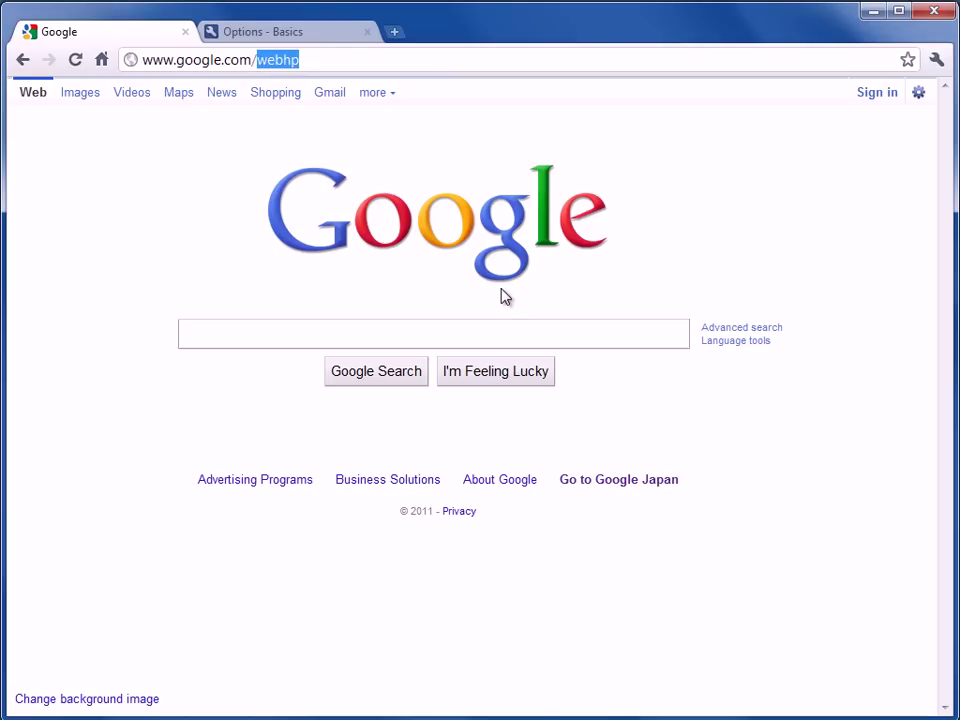
{"action": "type", "text": "ncr"}
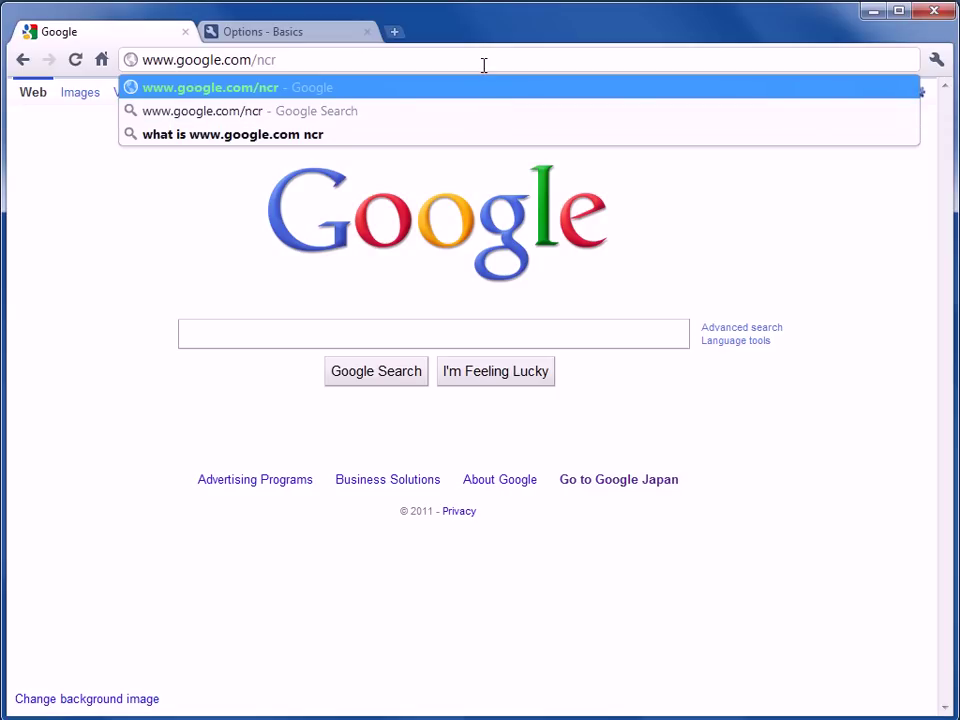
{"action": "key", "text": "Return"}
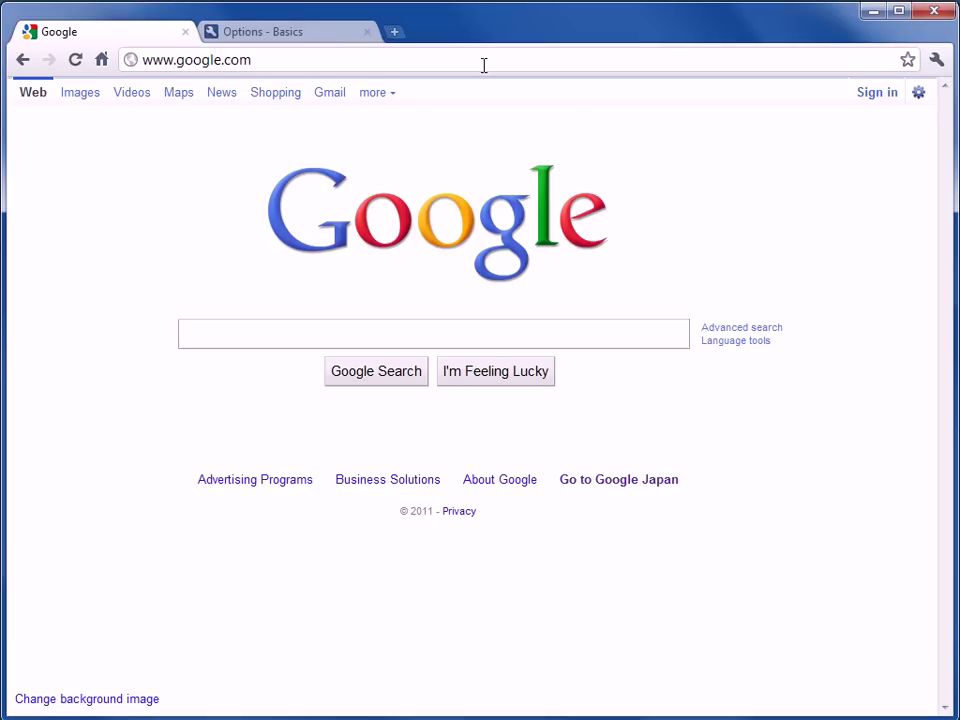
Step: Return to the home page, copy its address and reload the page
{"action": "left_click", "coordinate": [101, 59]}
{"action": "left_click", "coordinate": [336, 62]}
{"action": "key", "text": "ctrl+c"}
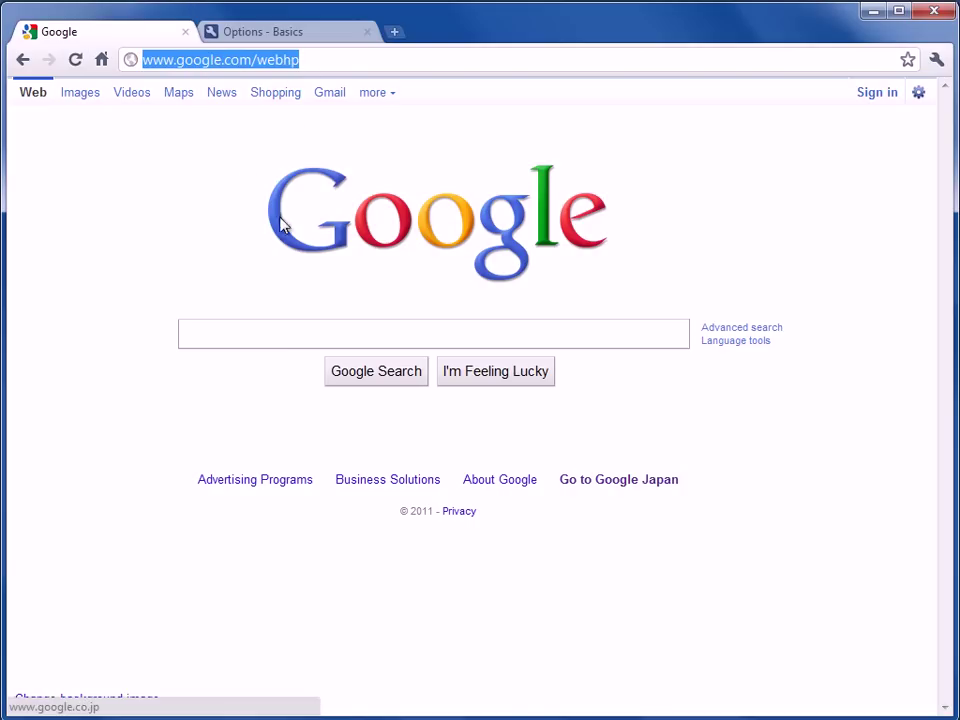
{"action": "left_click", "coordinate": [76, 60]}
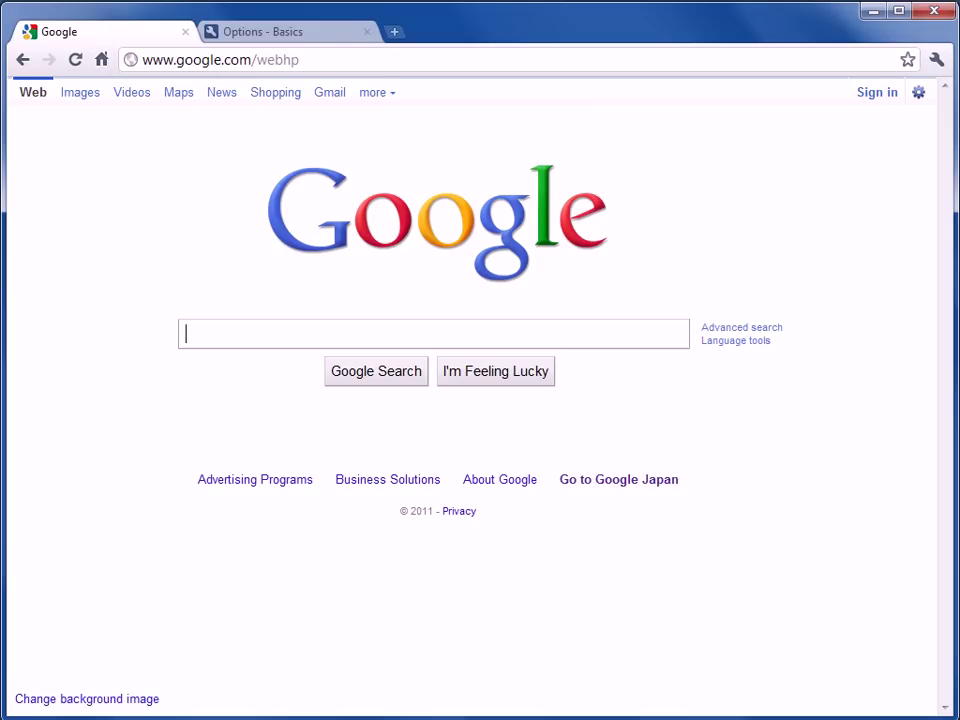
Step: Open the search engine management page from the browser options
{"action": "left_click", "coordinate": [937, 62]}
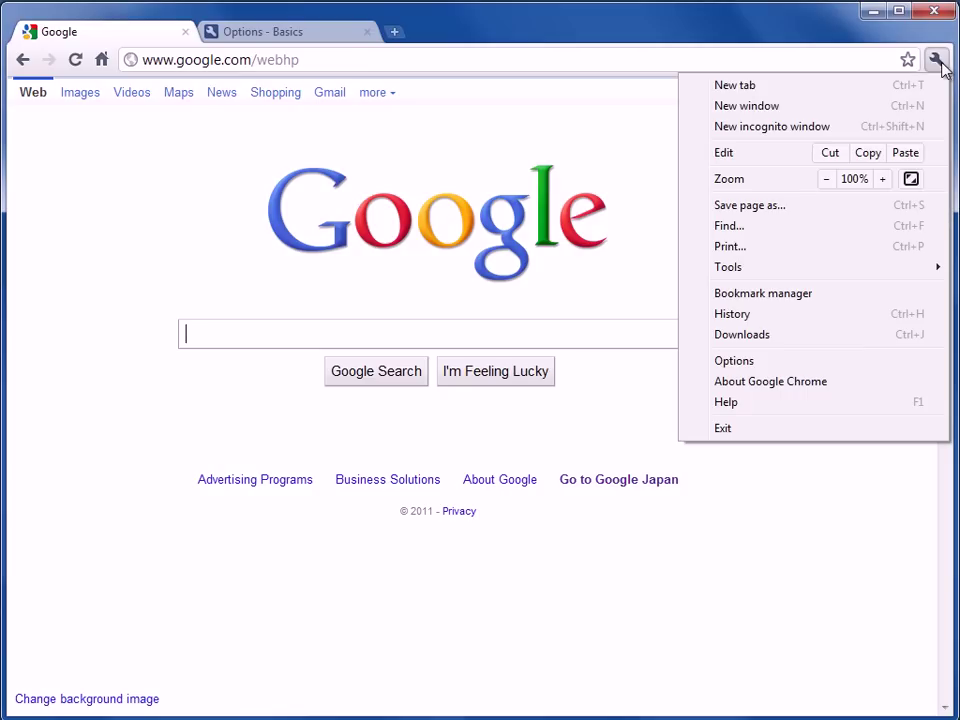
{"action": "left_click", "coordinate": [820, 362]}
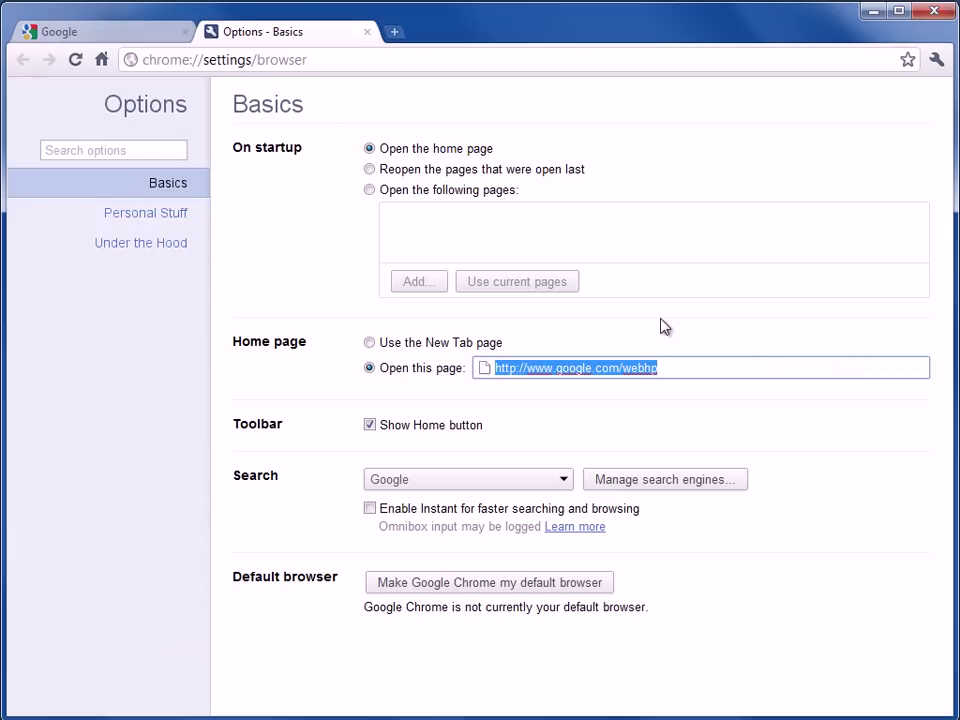
{"action": "left_click", "coordinate": [624, 486]}
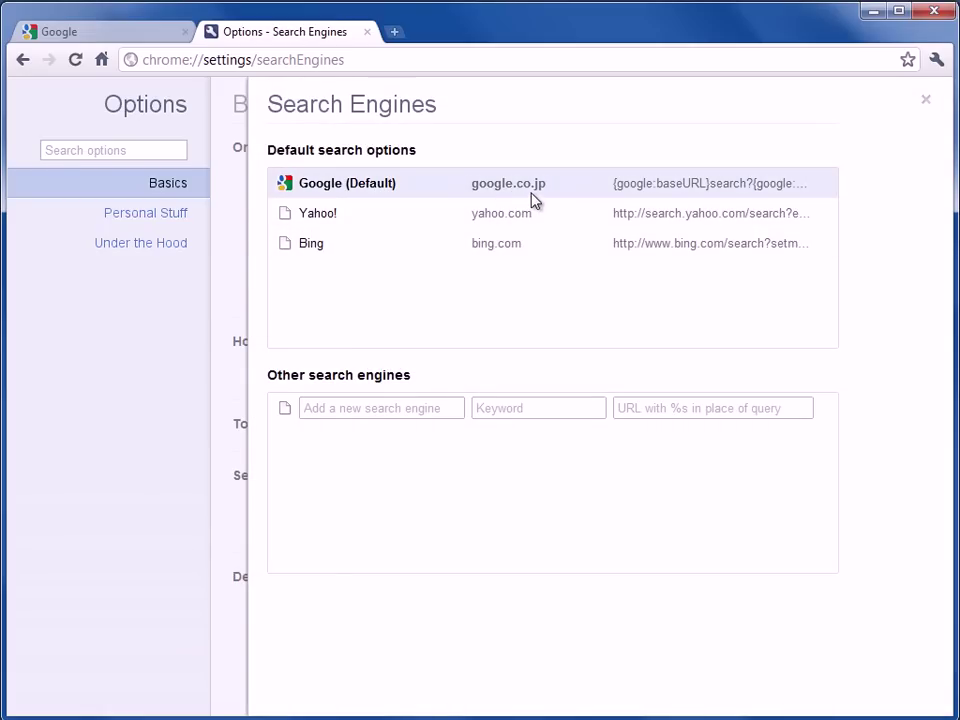
{"action": "mouse_move", "coordinate": [410, 225]}
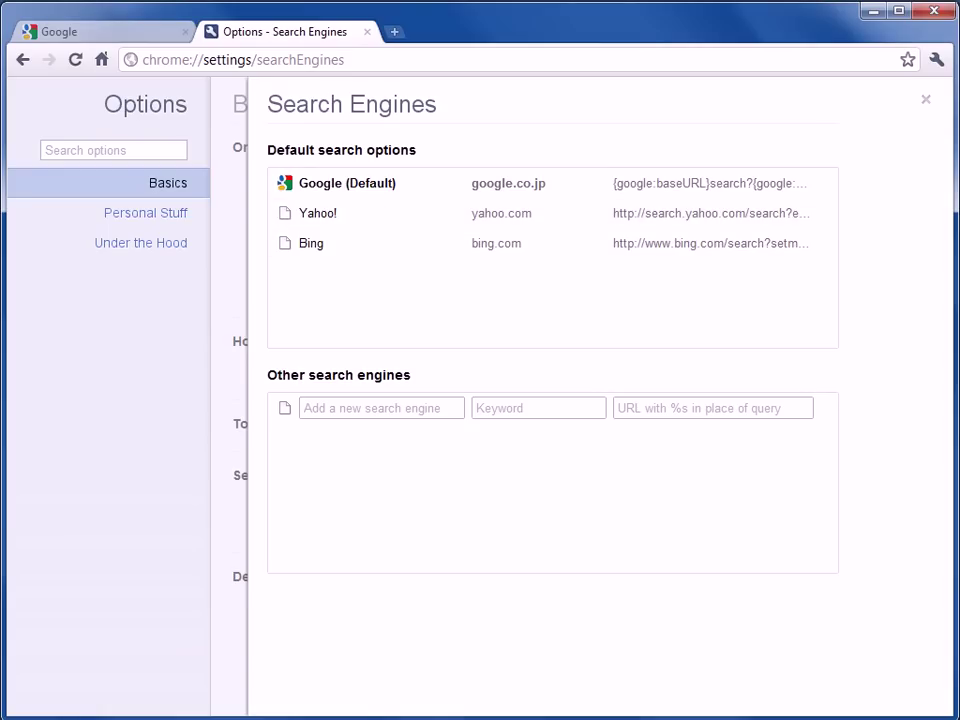
Step: Open the Chrome help article on managing search engines (answer=95653) in a new tab
{"action": "left_click", "coordinate": [396, 34]}
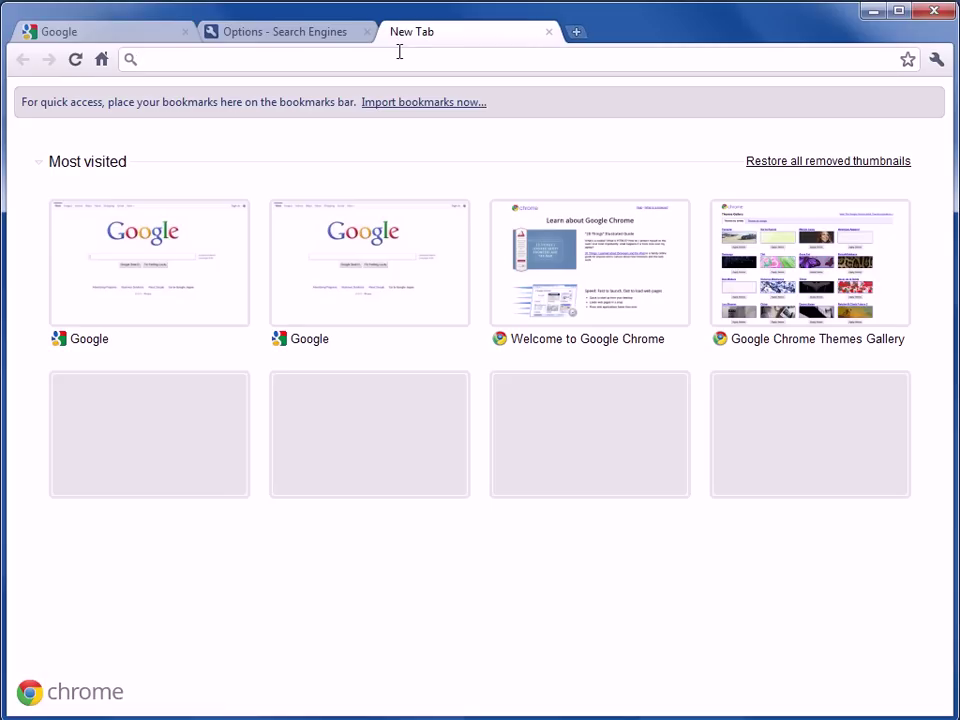
{"action": "key", "text": "ctrl+v"}
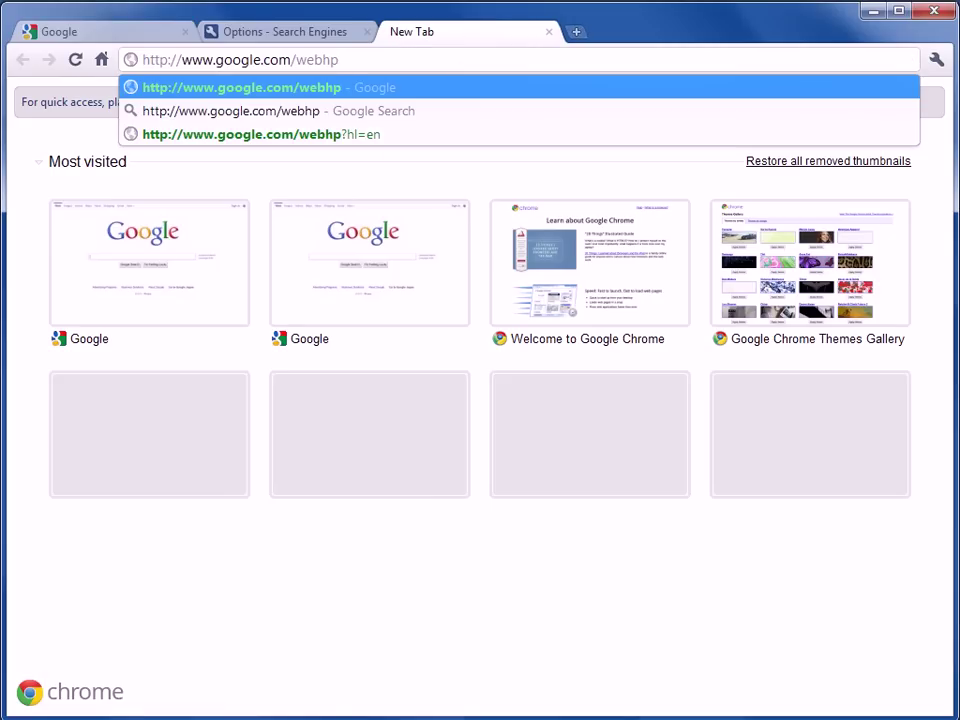
{"action": "key", "text": "Escape"}
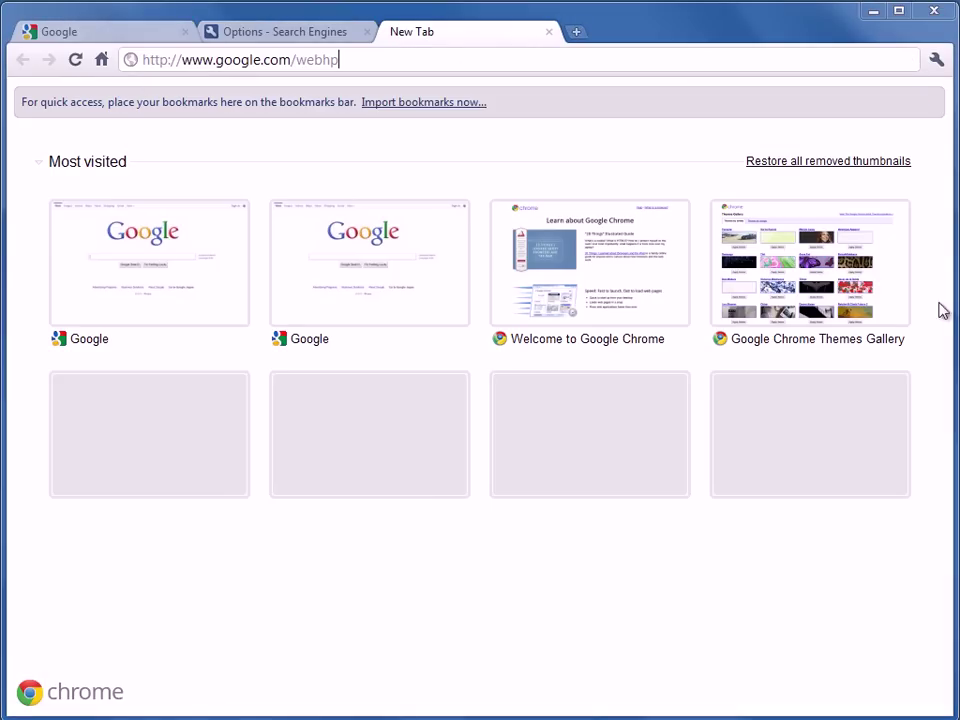
{"action": "left_click_drag", "start_coordinate": [431, 62], "coordinate": [100, 48]}
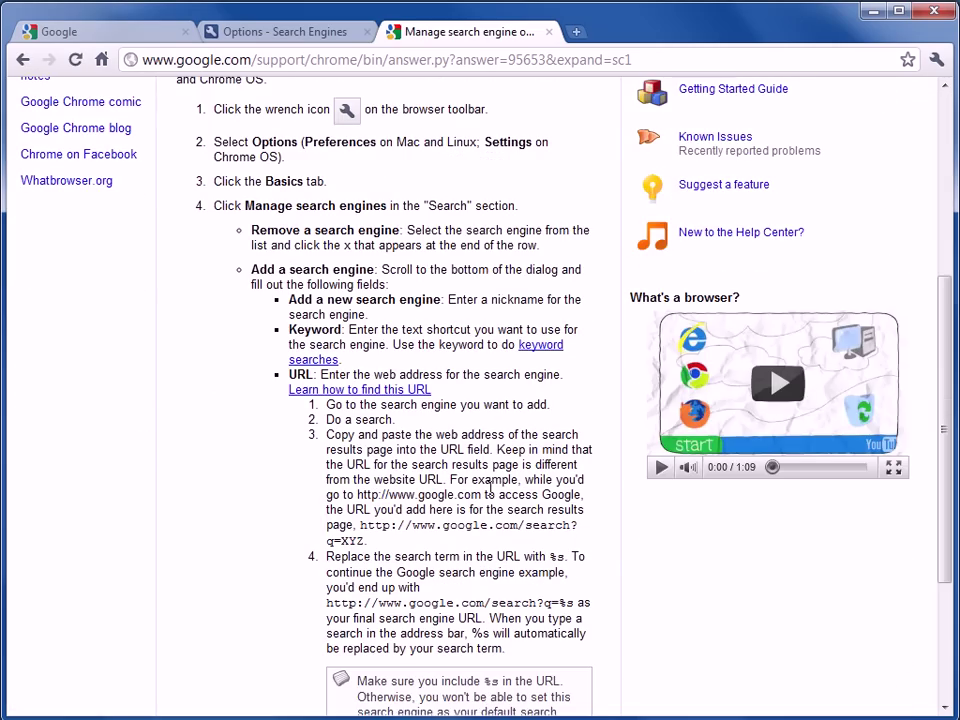
Step: Examine the article's instructions on building a search URL with %s, and return to the Search Engines options
{"action": "scroll", "coordinate": [489, 487], "scroll_direction": "down", "scroll_amount": 1}
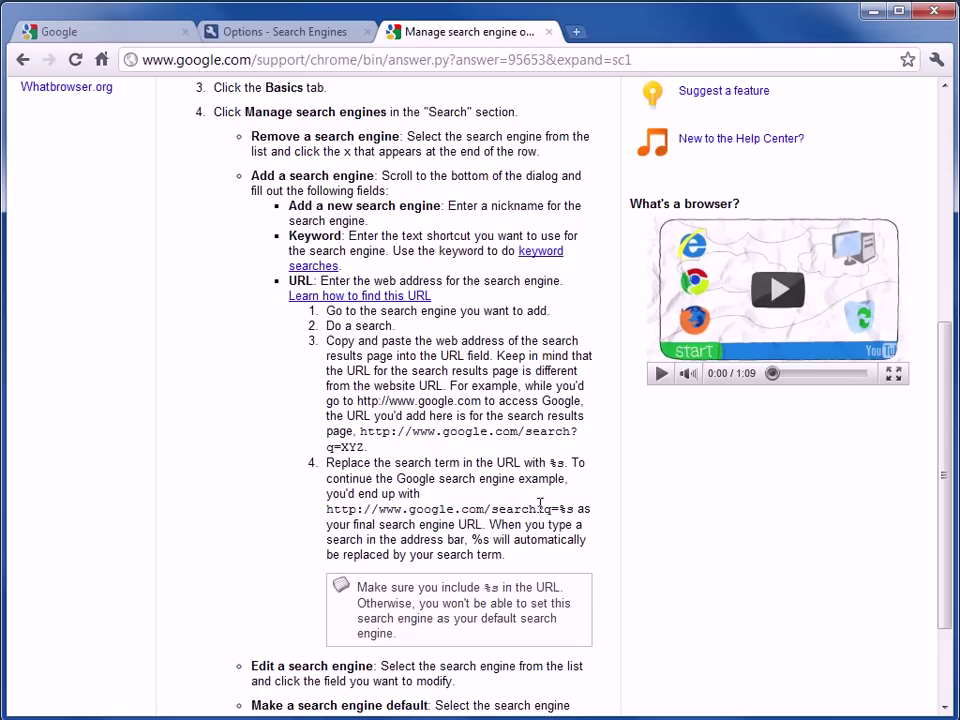
{"action": "scroll", "coordinate": [521, 550], "scroll_direction": "down", "scroll_amount": 1}
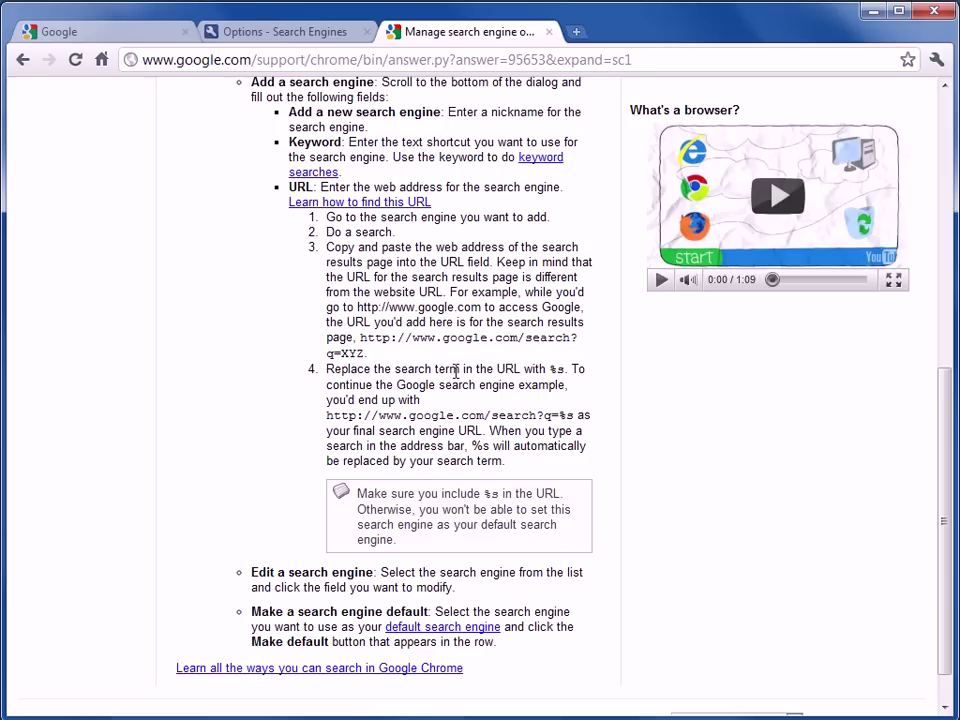
{"action": "double_click", "coordinate": [557, 369]}
{"action": "left_click_drag", "start_coordinate": [343, 339], "coordinate": [342, 460]}
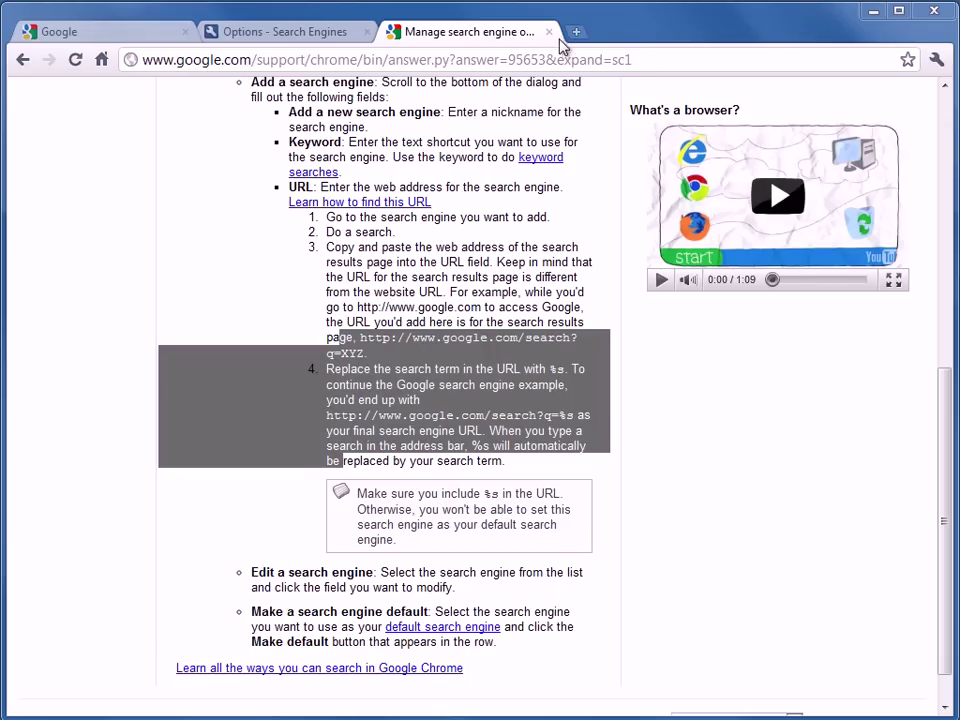
{"action": "left_click", "coordinate": [324, 31]}
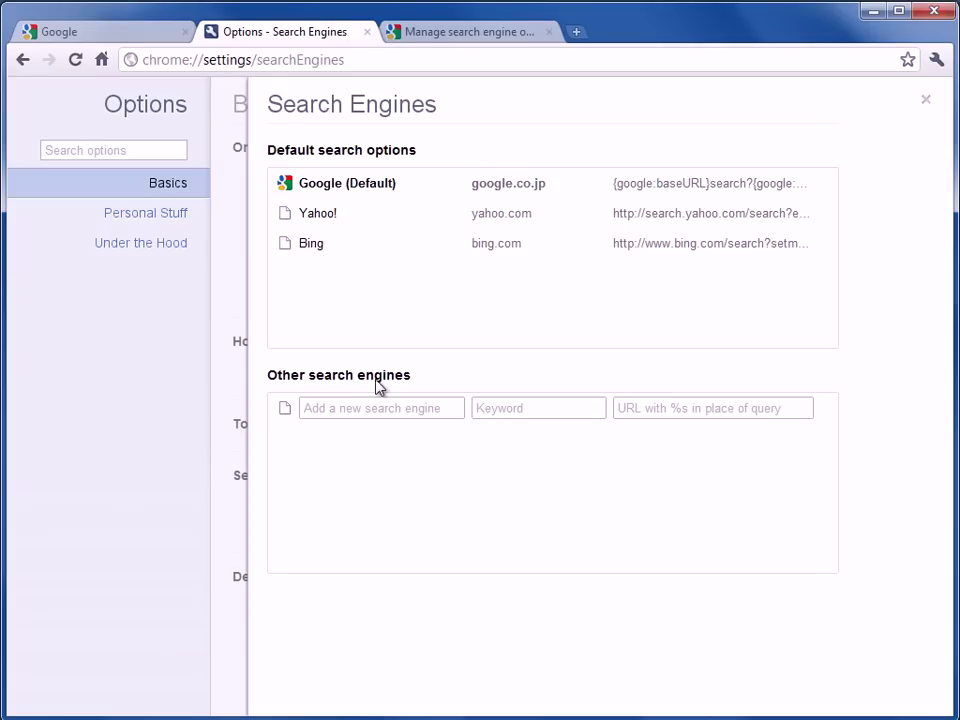
{"action": "left_click", "coordinate": [367, 410]}
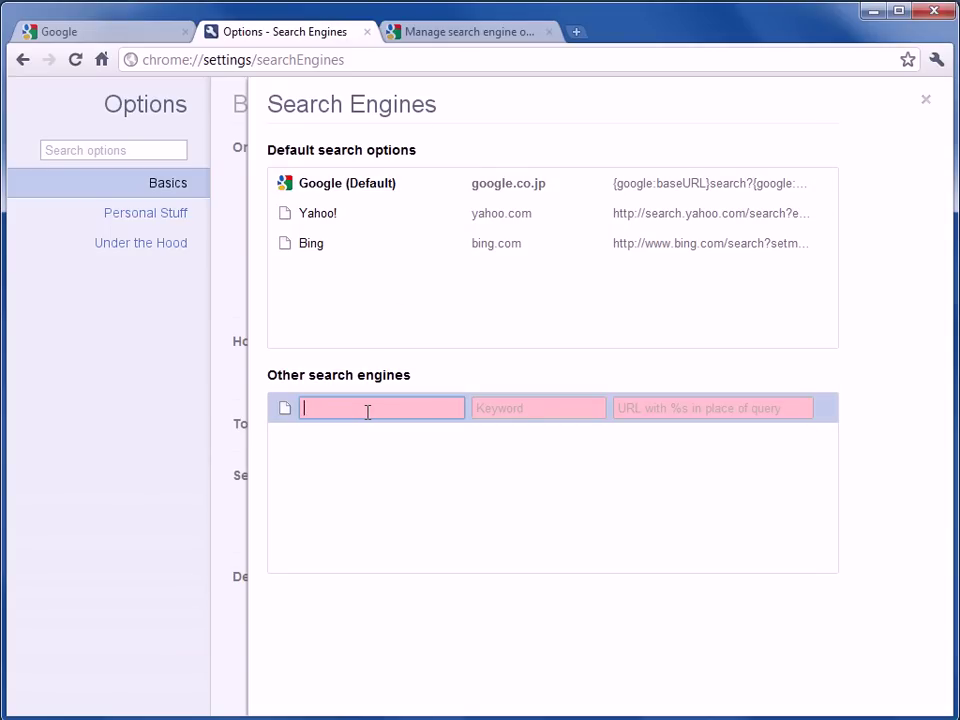
{"action": "type", "text": "Google English"}
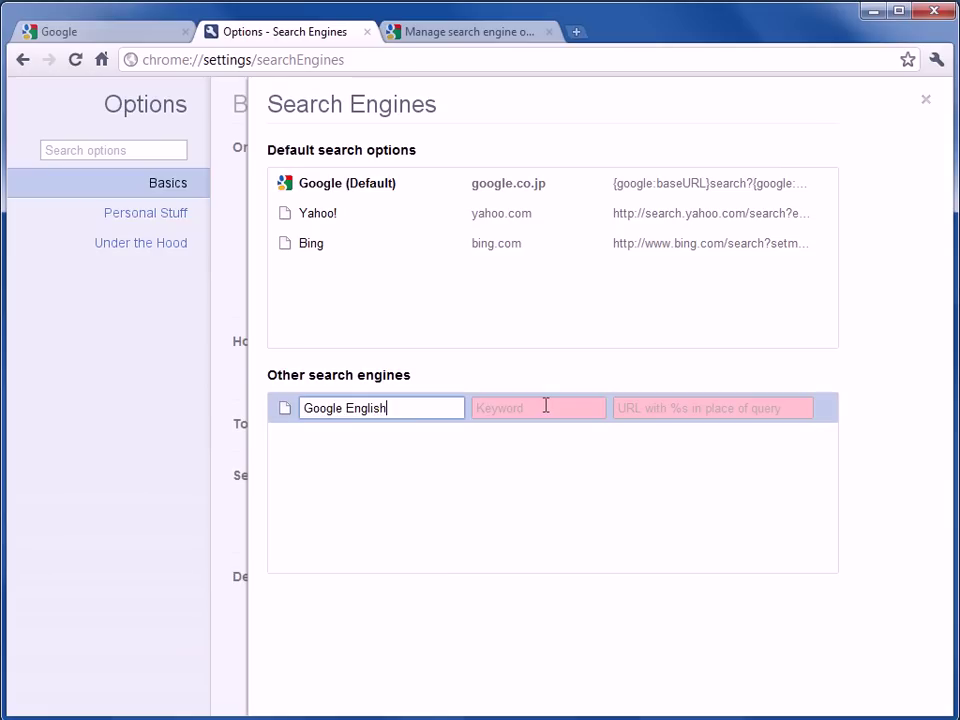
{"action": "left_click", "coordinate": [546, 404]}
{"action": "type", "text": "google.com"}
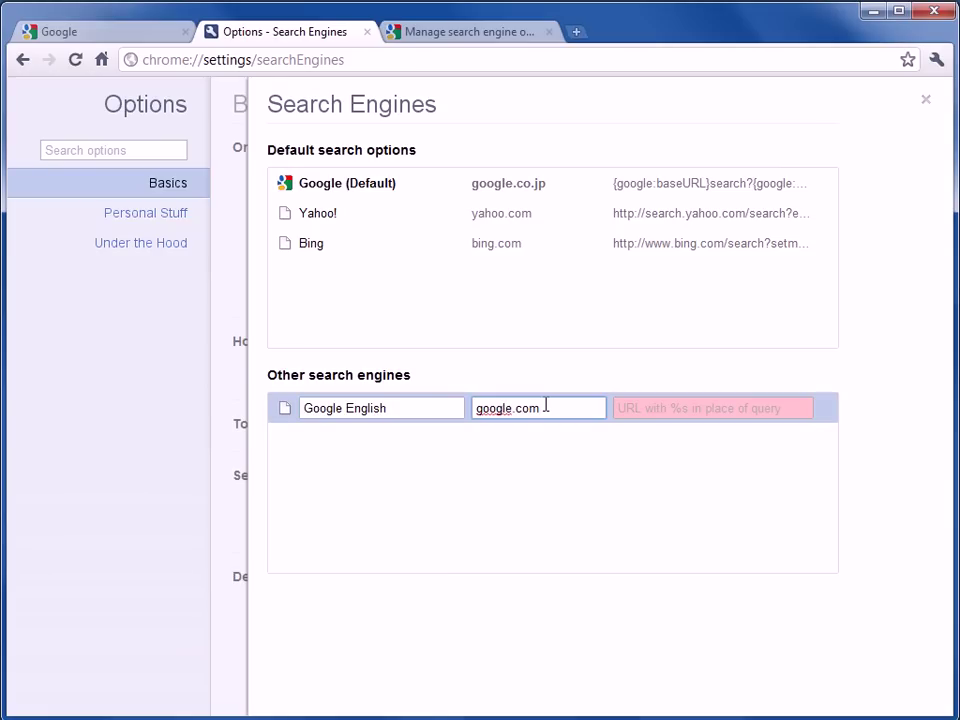
{"action": "left_click", "coordinate": [627, 409]}
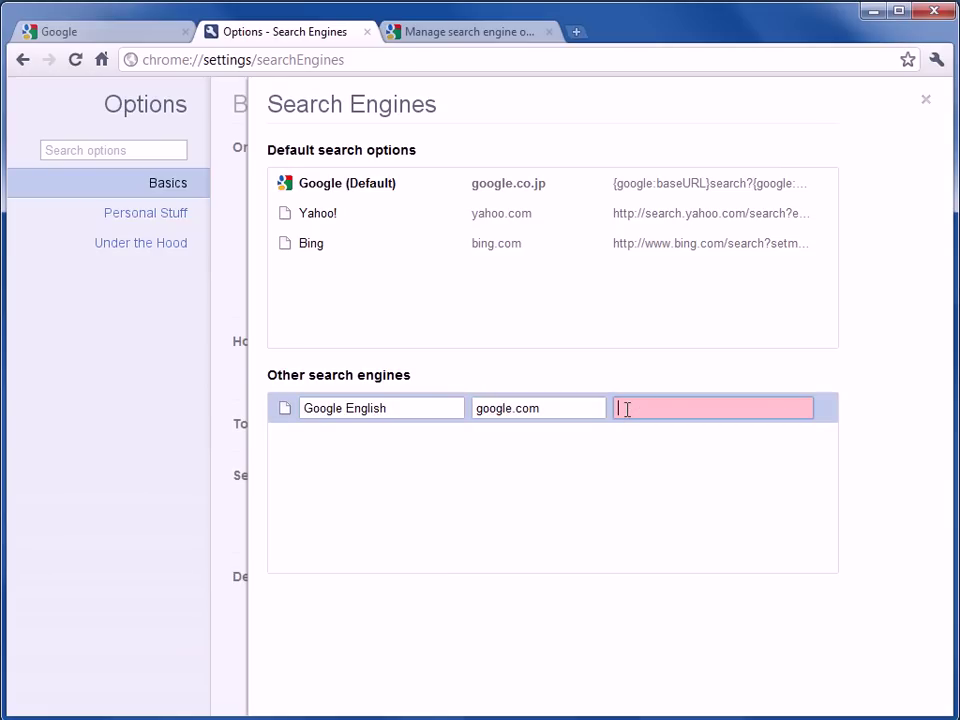
{"action": "type", "text": "http://www.google.com/search?q=%s"}
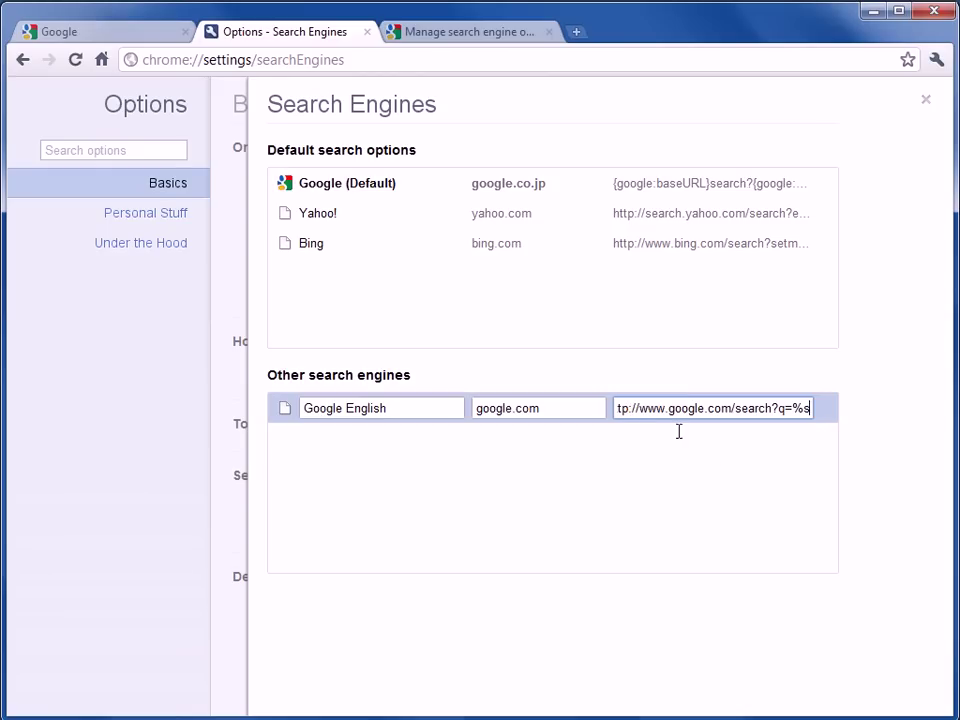
Step: Review the full search URL entered for Google English from its beginning to the %s placeholder
{"action": "left_click_drag", "start_coordinate": [644, 412], "coordinate": [591, 409]}
{"action": "key", "text": "Right"}
{"action": "key", "text": "Right"}
{"action": "key", "text": "Right"}
{"action": "key", "text": "Right"}
{"action": "key", "text": "Right"}
{"action": "key", "text": "Right"}
{"action": "key", "text": "Right"}
{"action": "key", "text": "Right"}
{"action": "key", "text": "Right"}
{"action": "key", "text": "Right"}
{"action": "key", "text": "Right"}
{"action": "key", "text": "Right"}
{"action": "key", "text": "Right"}
{"action": "key", "text": "Right"}
{"action": "key", "text": "Right"}
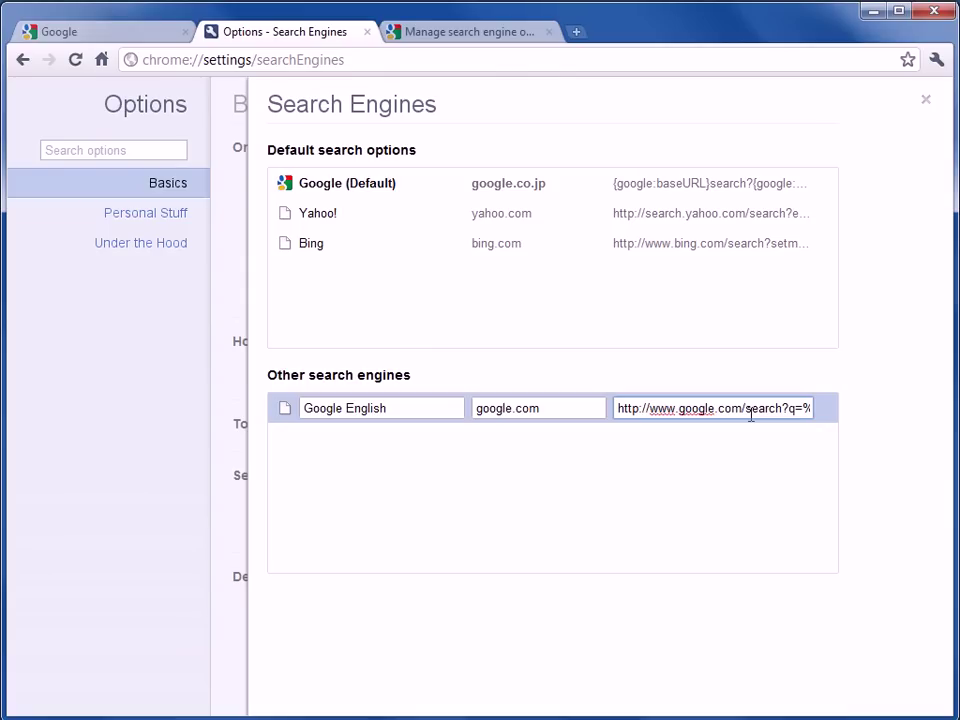
{"action": "key", "text": "Right"}
{"action": "key", "text": "Right"}
{"action": "key", "text": "Right"}
{"action": "key", "text": "Right"}
{"action": "key", "text": "Right"}
{"action": "key", "text": "Right"}
{"action": "key", "text": "Right"}
{"action": "key", "text": "Right"}
{"action": "key", "text": "Right"}
{"action": "key", "text": "Right"}
{"action": "key", "text": "Right"}
{"action": "key", "text": "Right"}
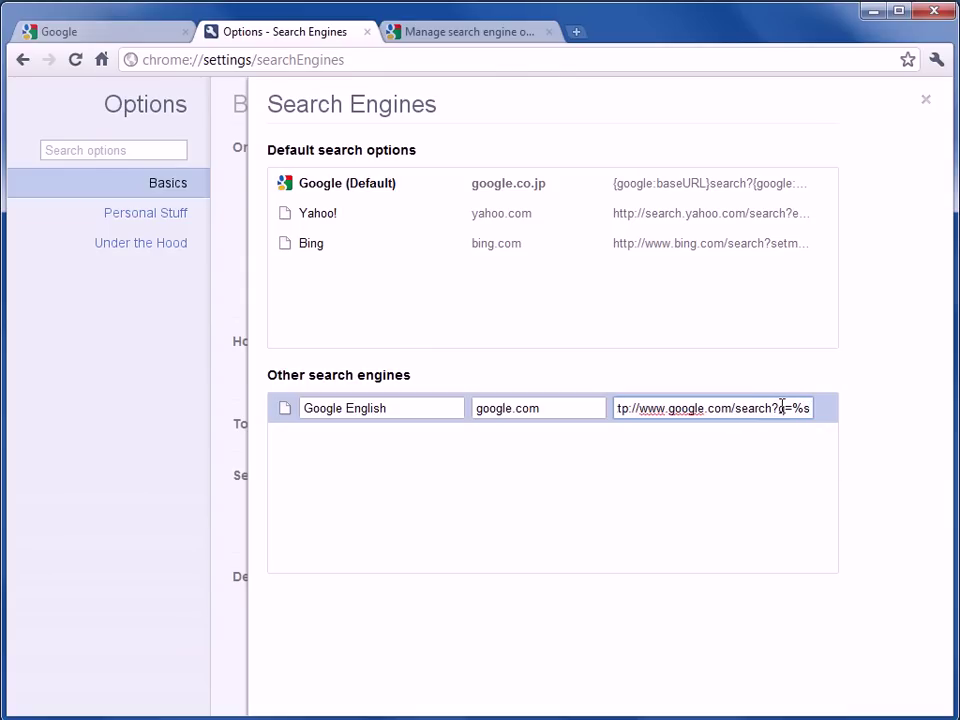
{"action": "left_click", "coordinate": [455, 31]}
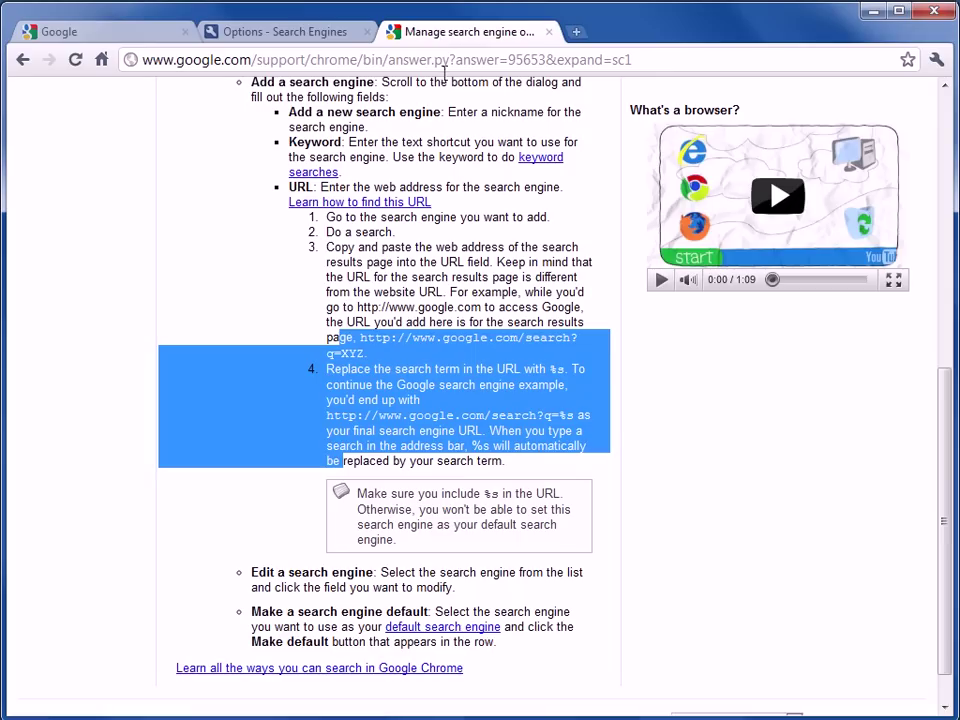
{"action": "left_click", "coordinate": [580, 436]}
{"action": "left_click_drag", "start_coordinate": [576, 414], "coordinate": [326, 422]}
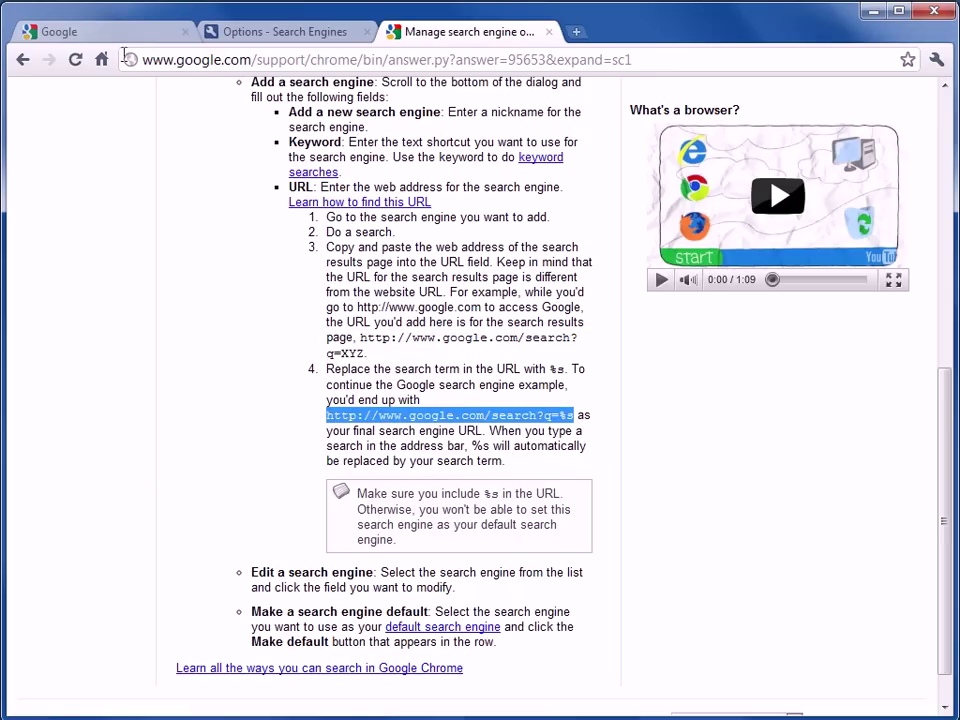
Step: Return to the Search Engines options, save the Google English entry and make it the default search engine
{"action": "left_click", "coordinate": [293, 32]}
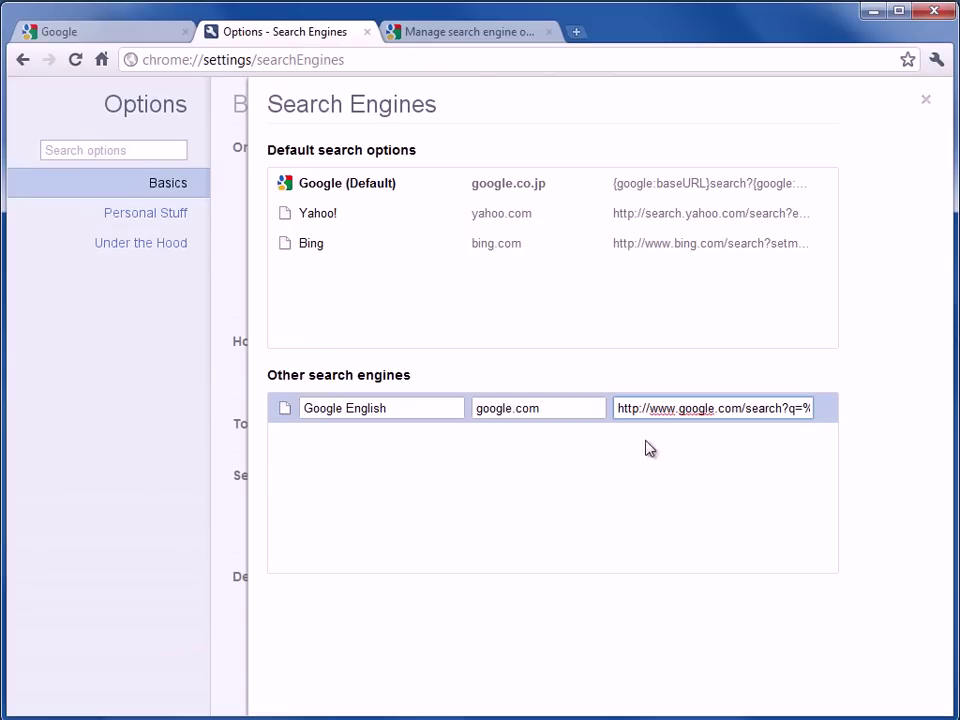
{"action": "key", "text": "Return"}
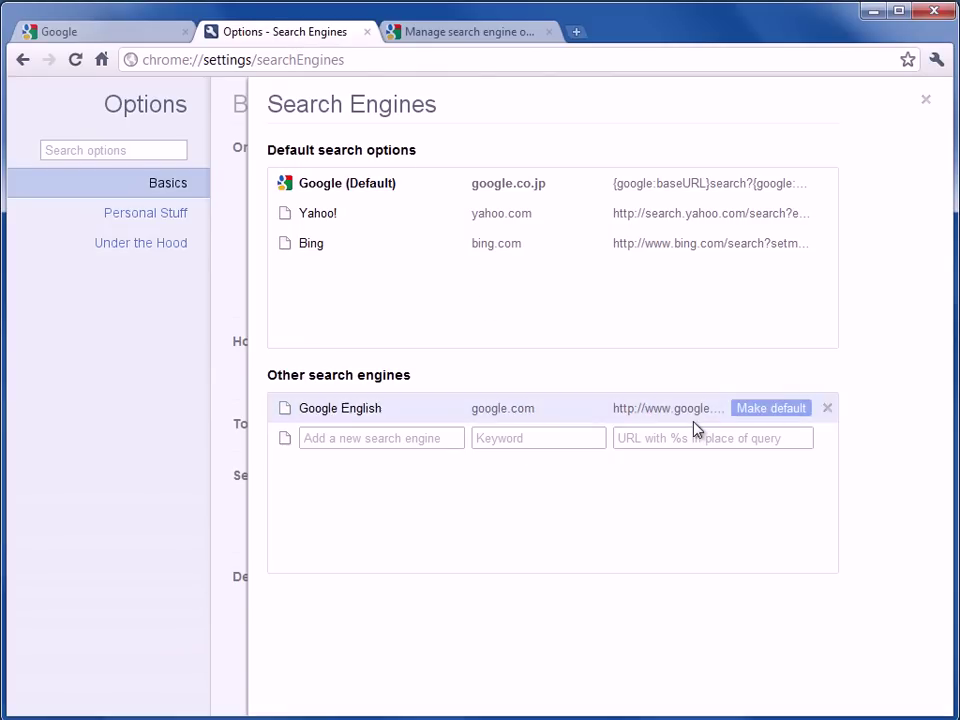
{"action": "left_click", "coordinate": [781, 410]}
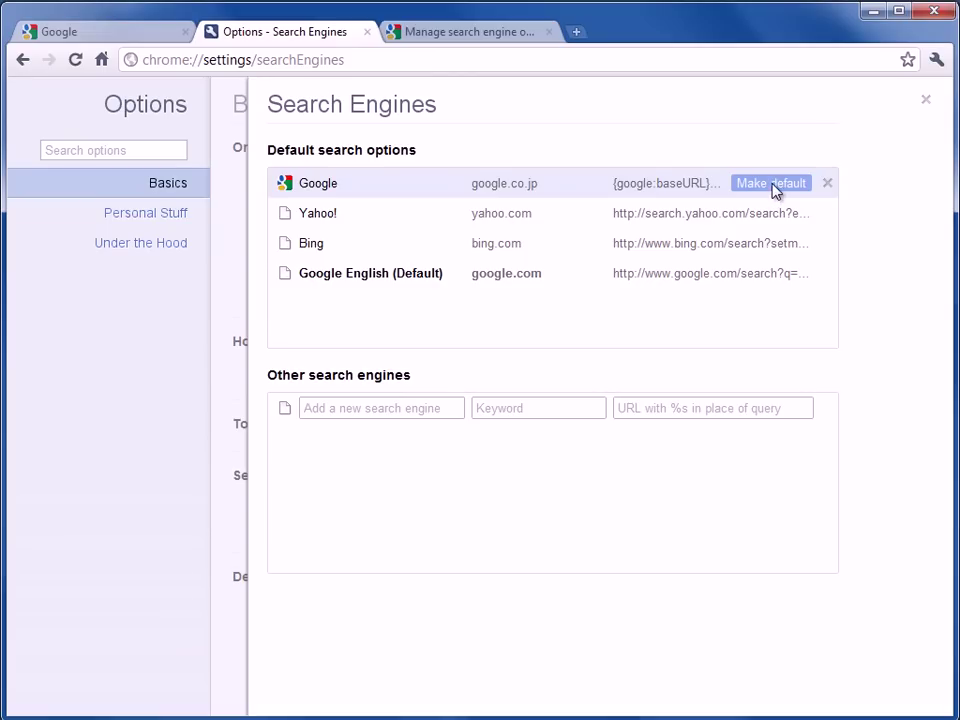
Step: Remove Google (google.co.jp), Yahoo! and Bing from the default search options
{"action": "left_click", "coordinate": [828, 184]}
{"action": "left_click", "coordinate": [829, 184]}
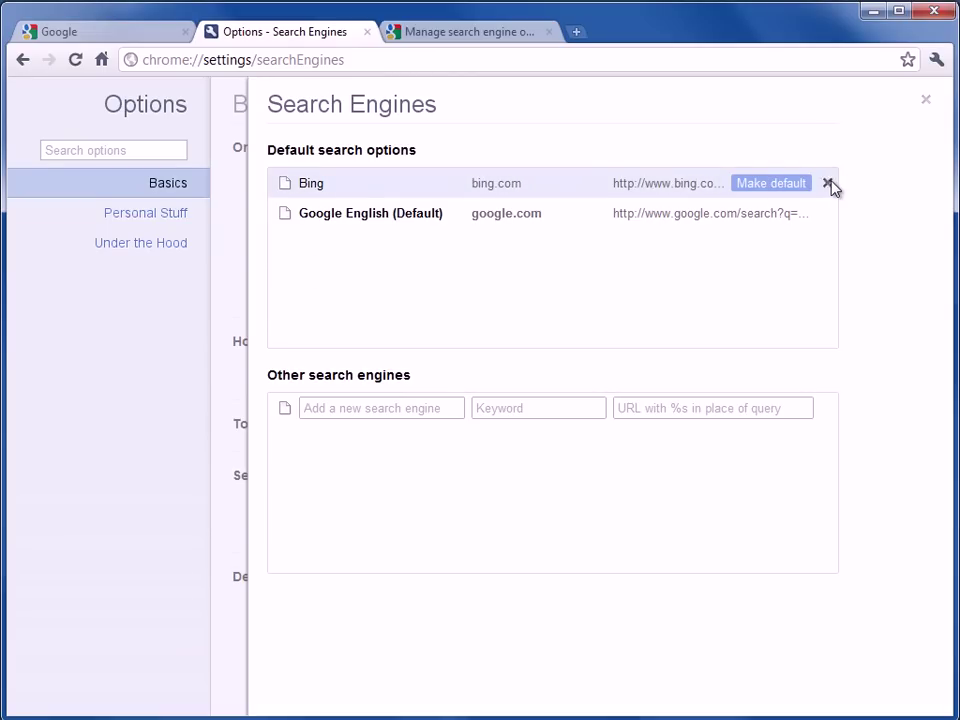
{"action": "left_click", "coordinate": [829, 184]}
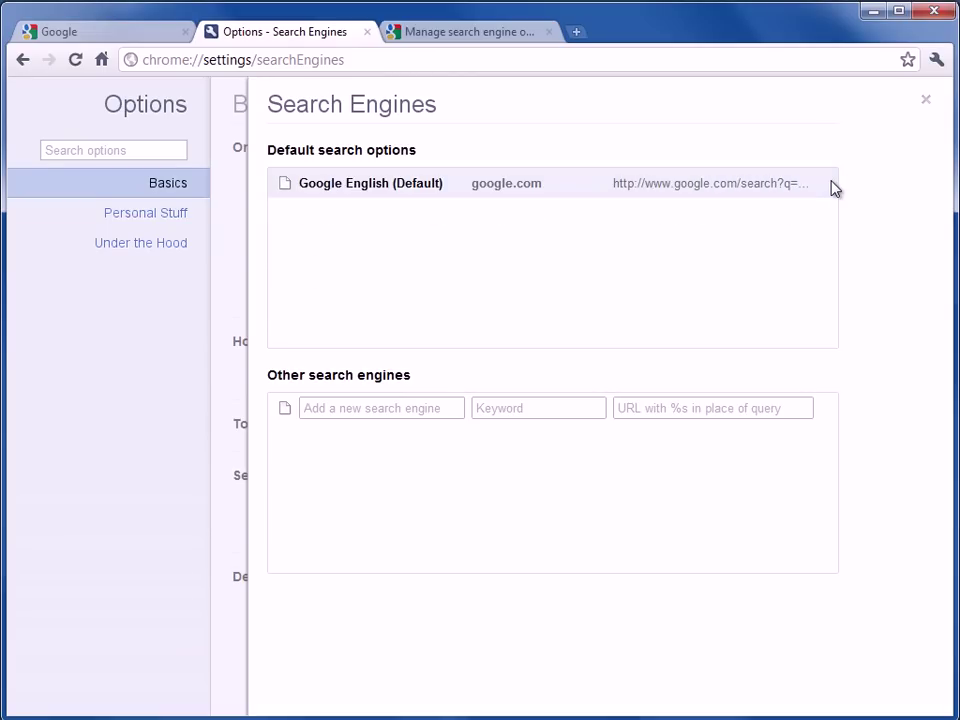
Step: Test the new default engine by searching for "test" from the address bar of the Google page
{"action": "left_click", "coordinate": [118, 32]}
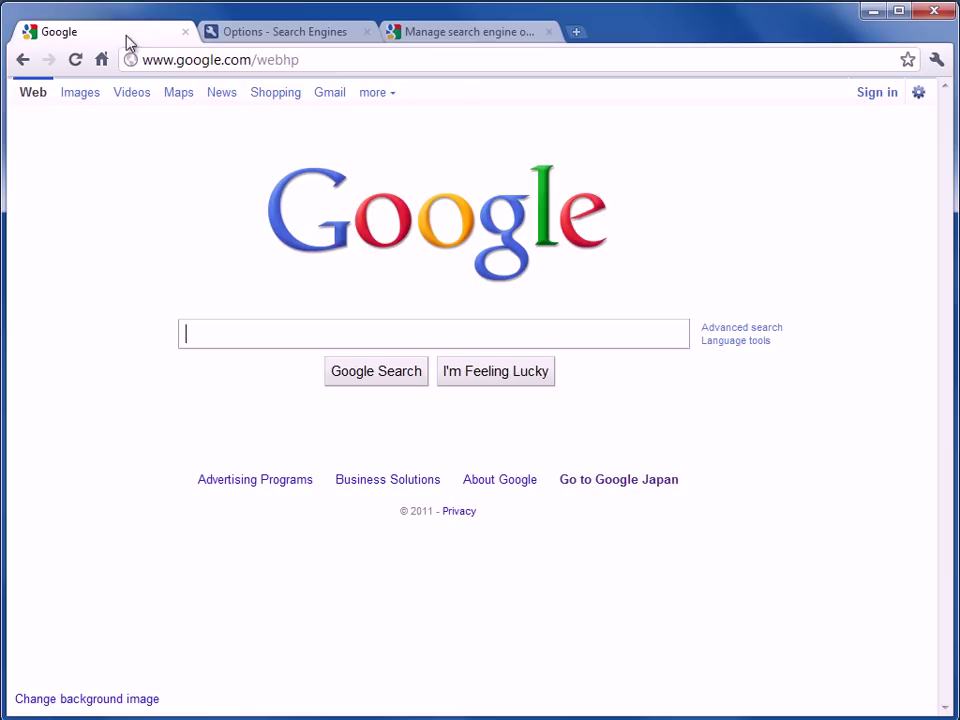
{"action": "left_click", "coordinate": [363, 64]}
{"action": "type", "text": "teset"}
{"action": "key", "text": "ctrl+a"}
{"action": "type", "text": "test"}
{"action": "key", "text": "Return"}
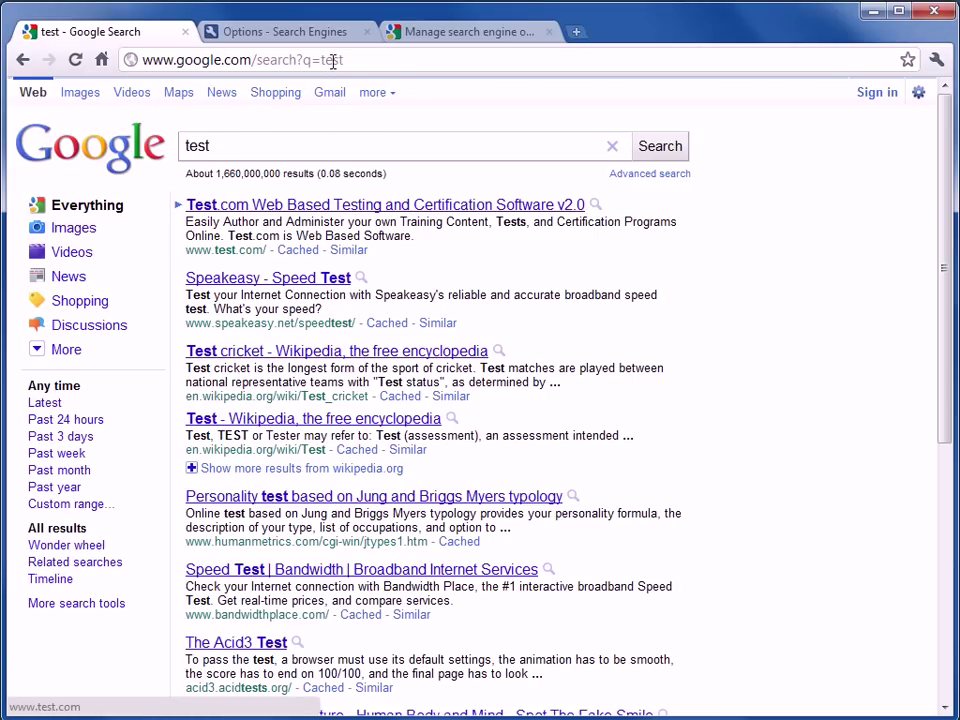
Step: Go to Google Japan from the home page, search for "test" from the address bar and select the results page's address
{"action": "left_click", "coordinate": [101, 59]}
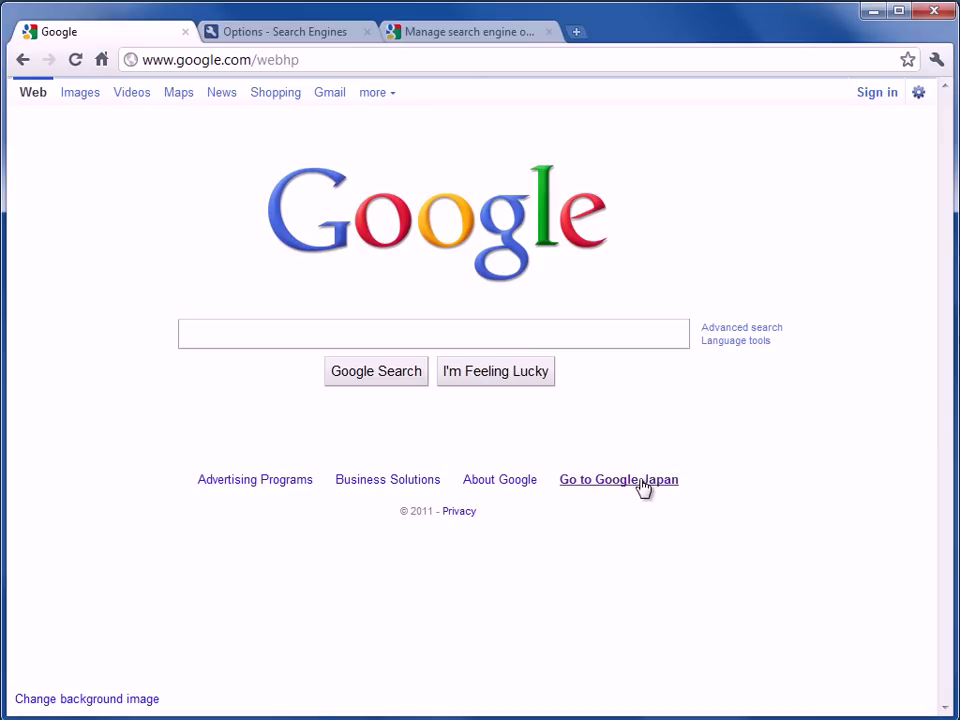
{"action": "left_click", "coordinate": [640, 482]}
{"action": "left_click", "coordinate": [318, 62]}
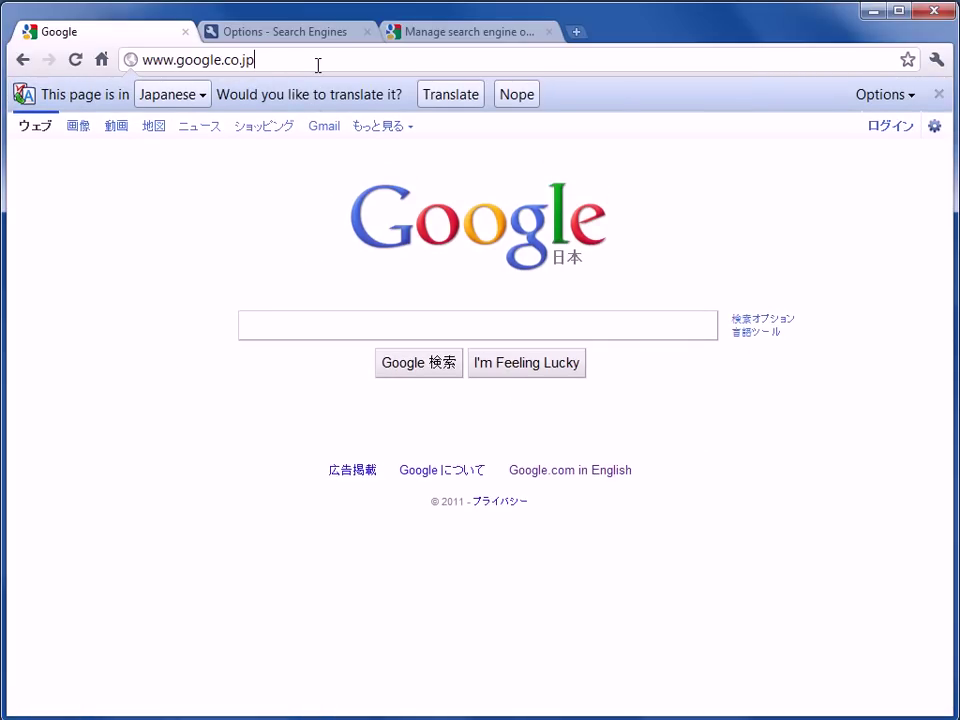
{"action": "type", "text": "test"}
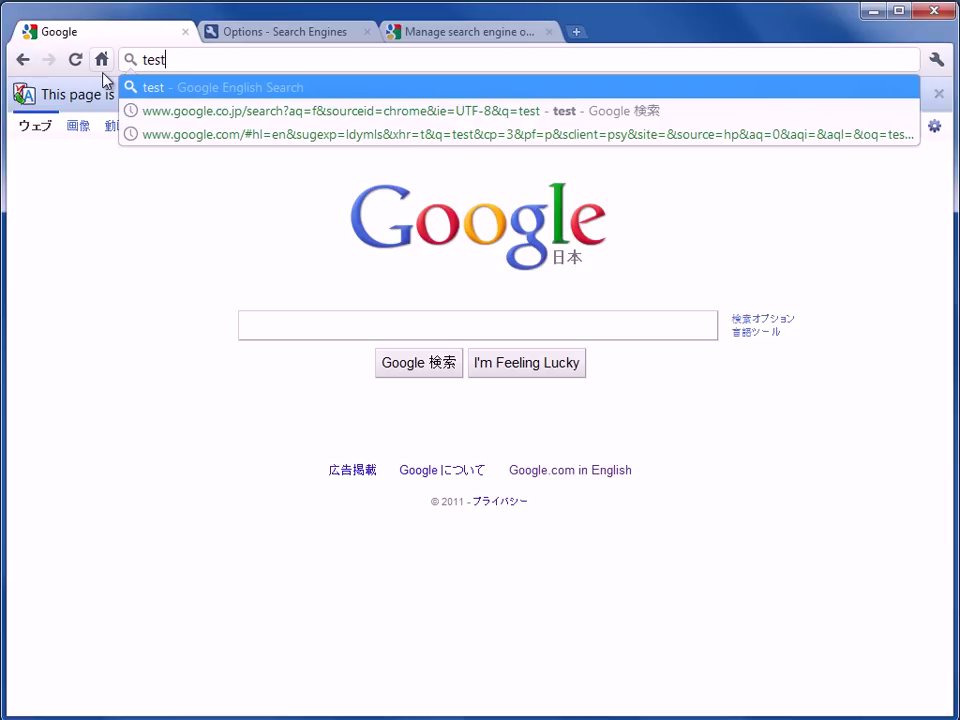
{"action": "key", "text": "Return"}
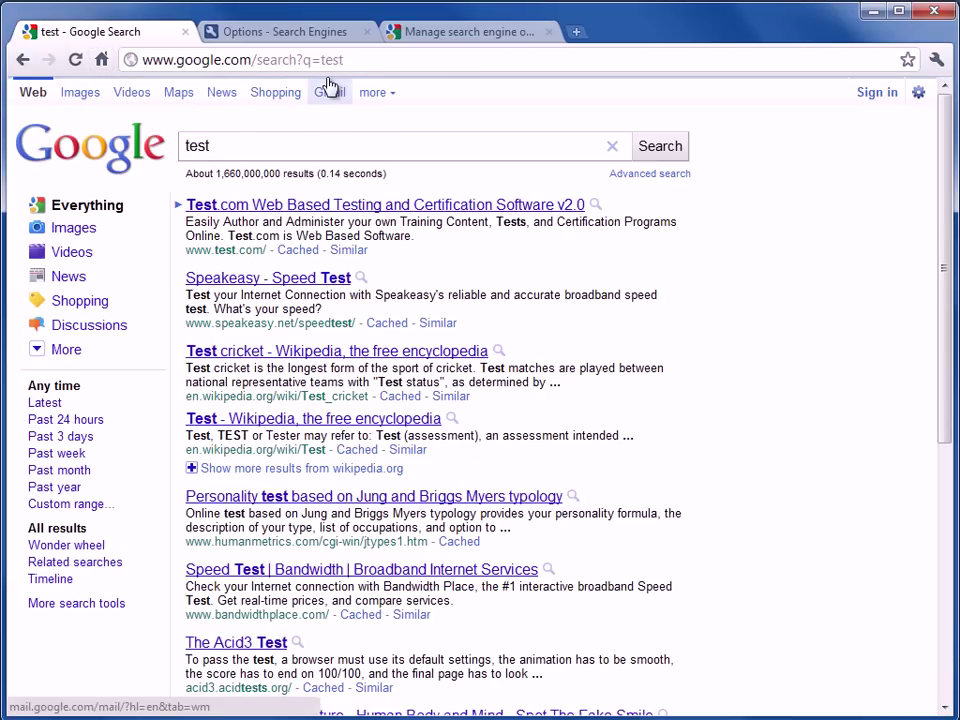
{"action": "left_click", "coordinate": [380, 60]}
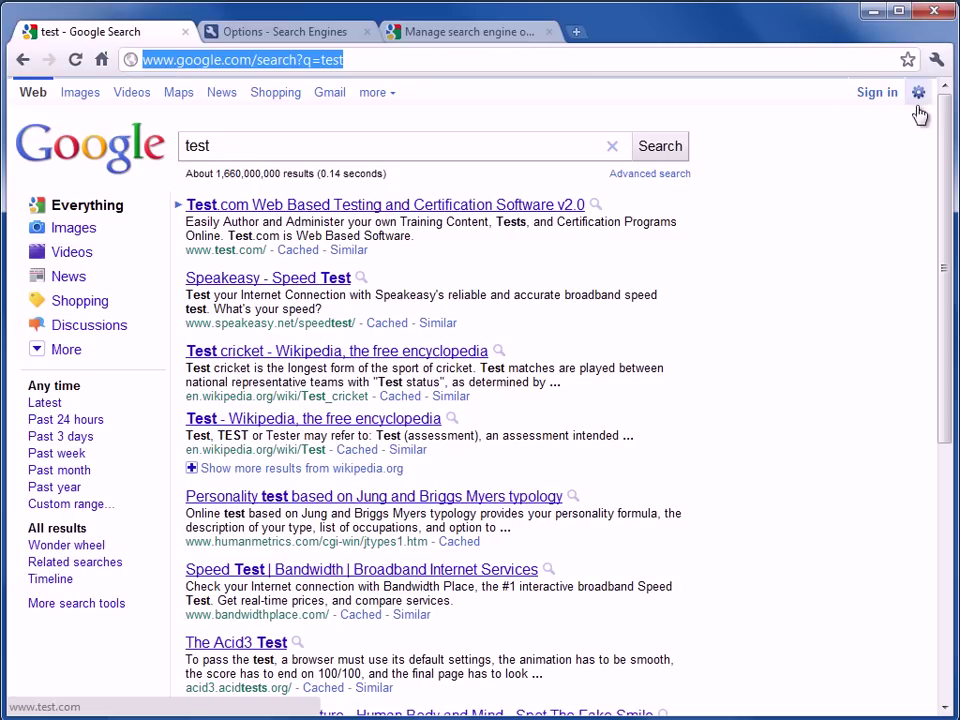